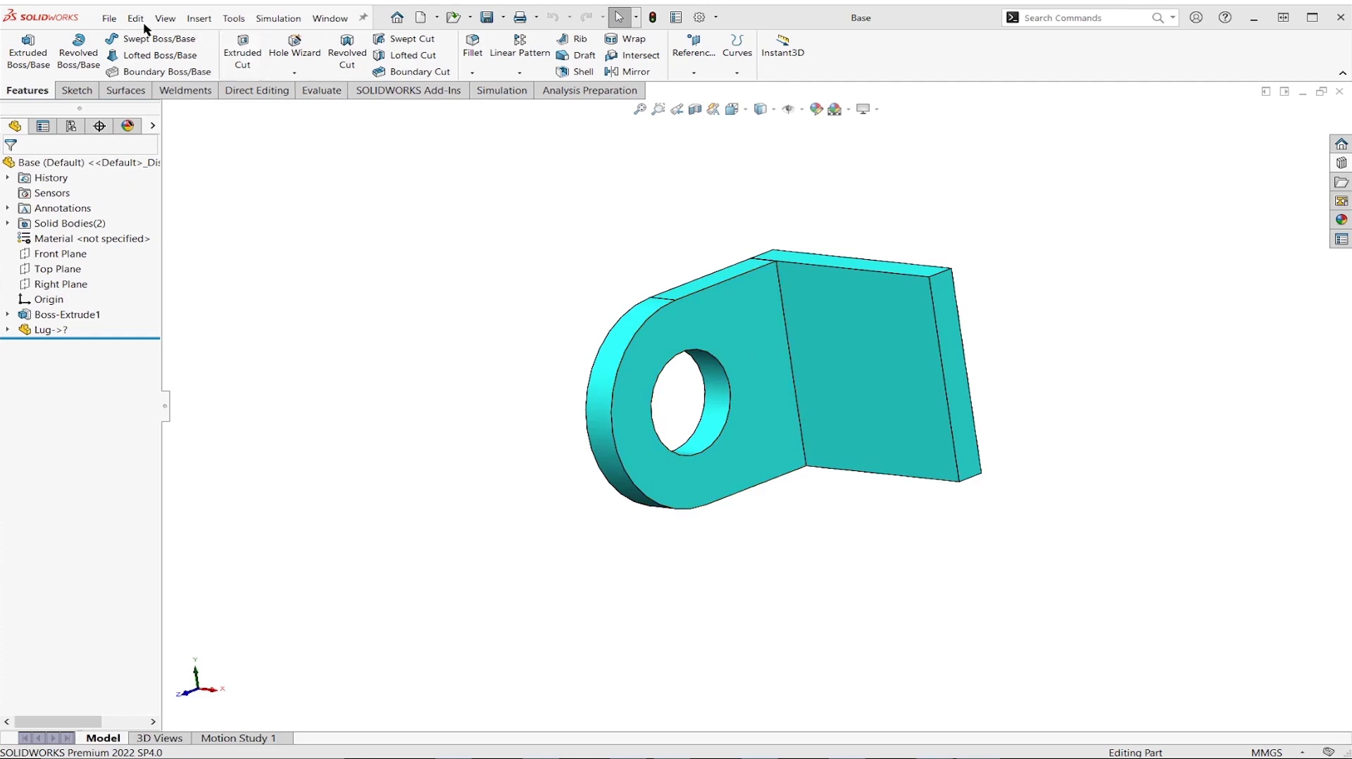
Open the Lug.SLDPRT part.
{"action": "left_click", "coordinate": [112, 21]}
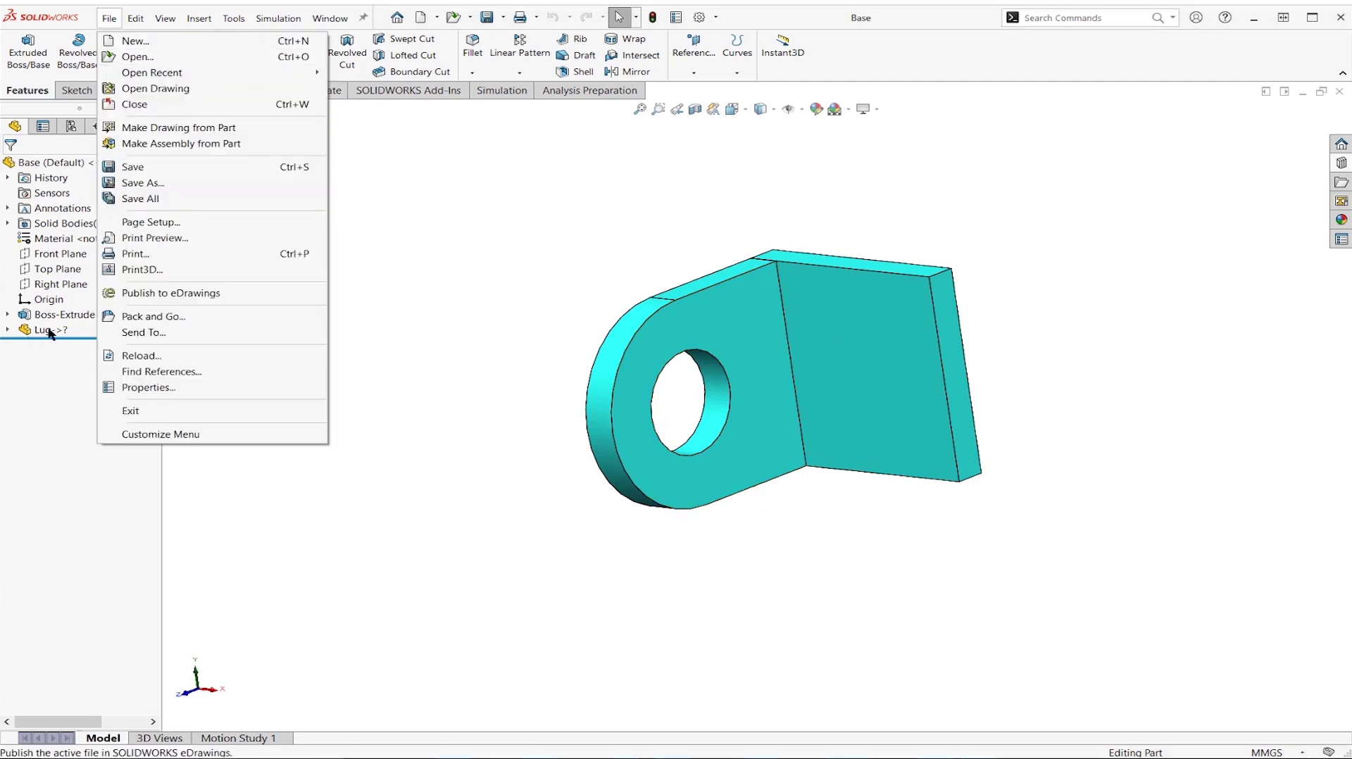
{"action": "key", "text": "Escape"}
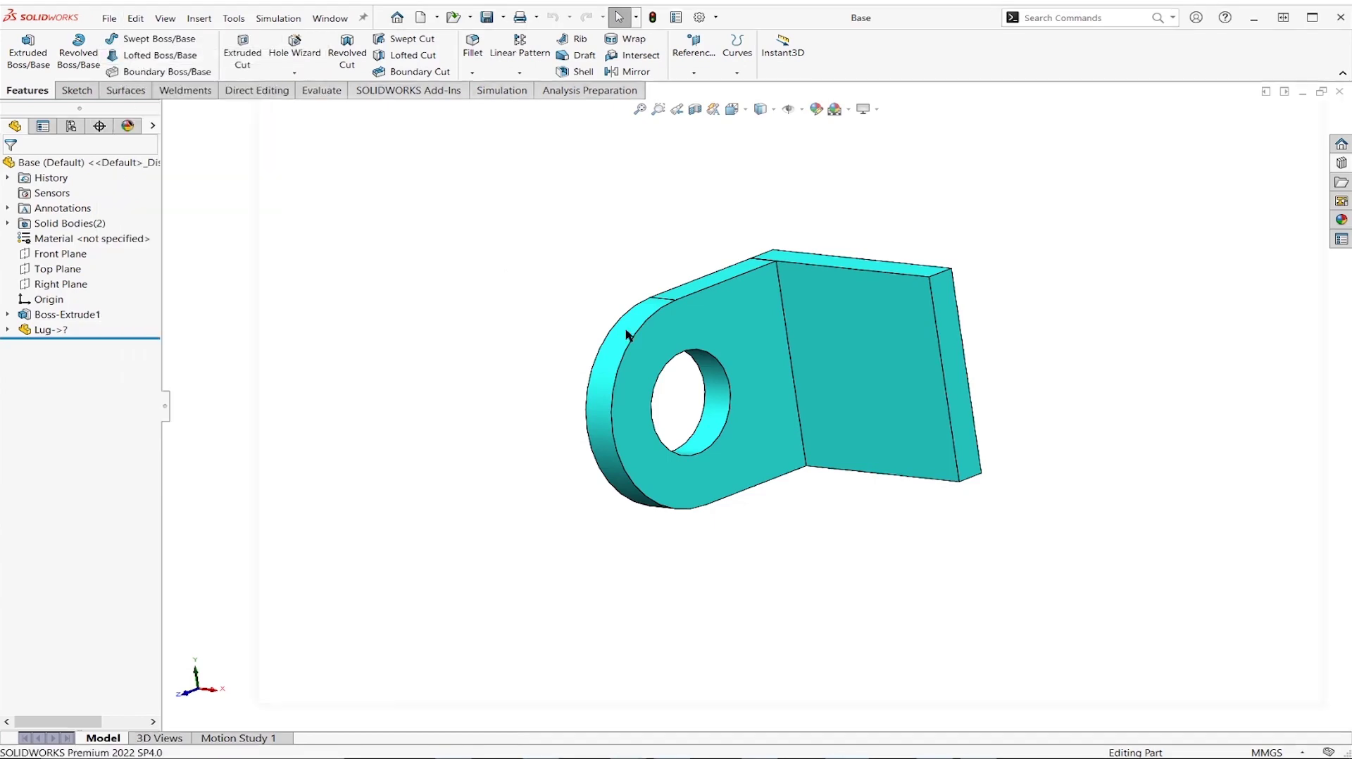
{"action": "key", "text": "Escape"}
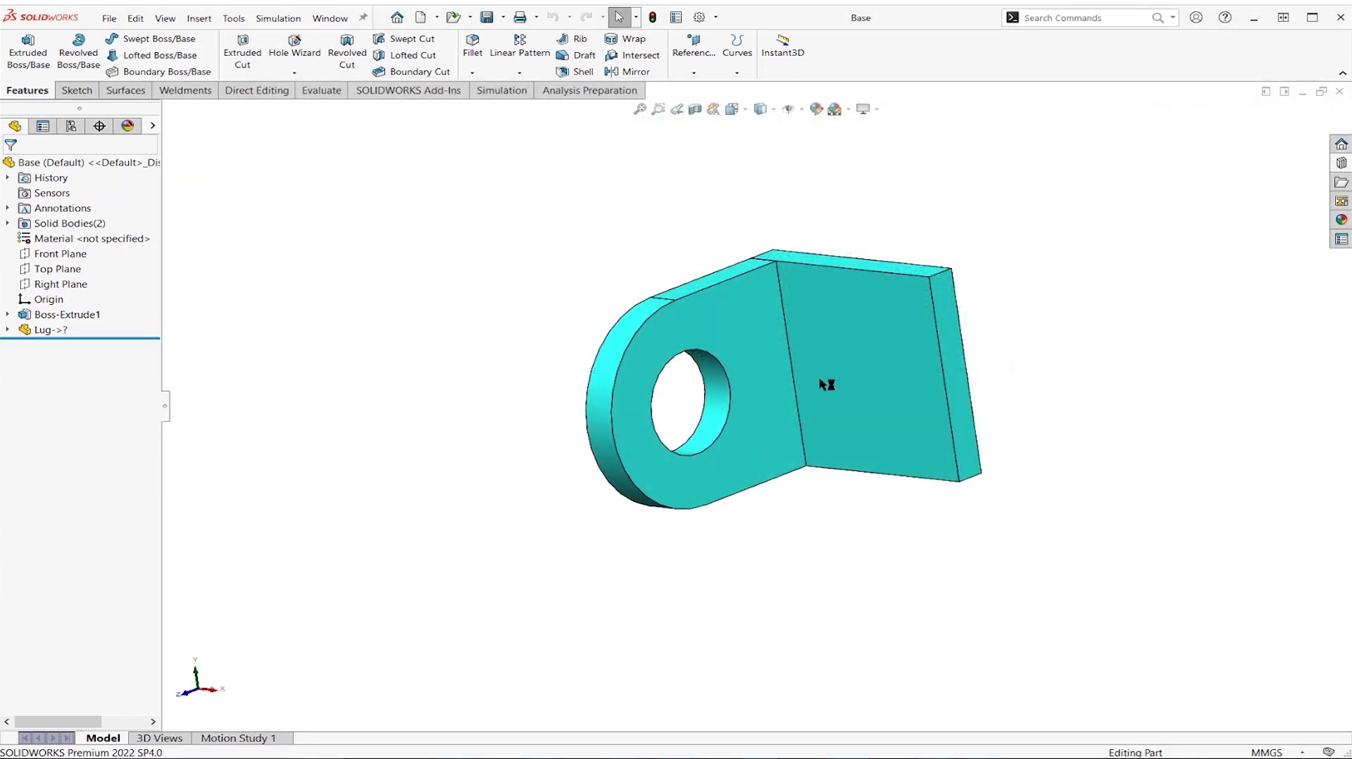
Sketch a circle above-right of the hole on the front face and cut it through as Cut-Extrude1.
{"action": "left_click", "coordinate": [926, 365]}
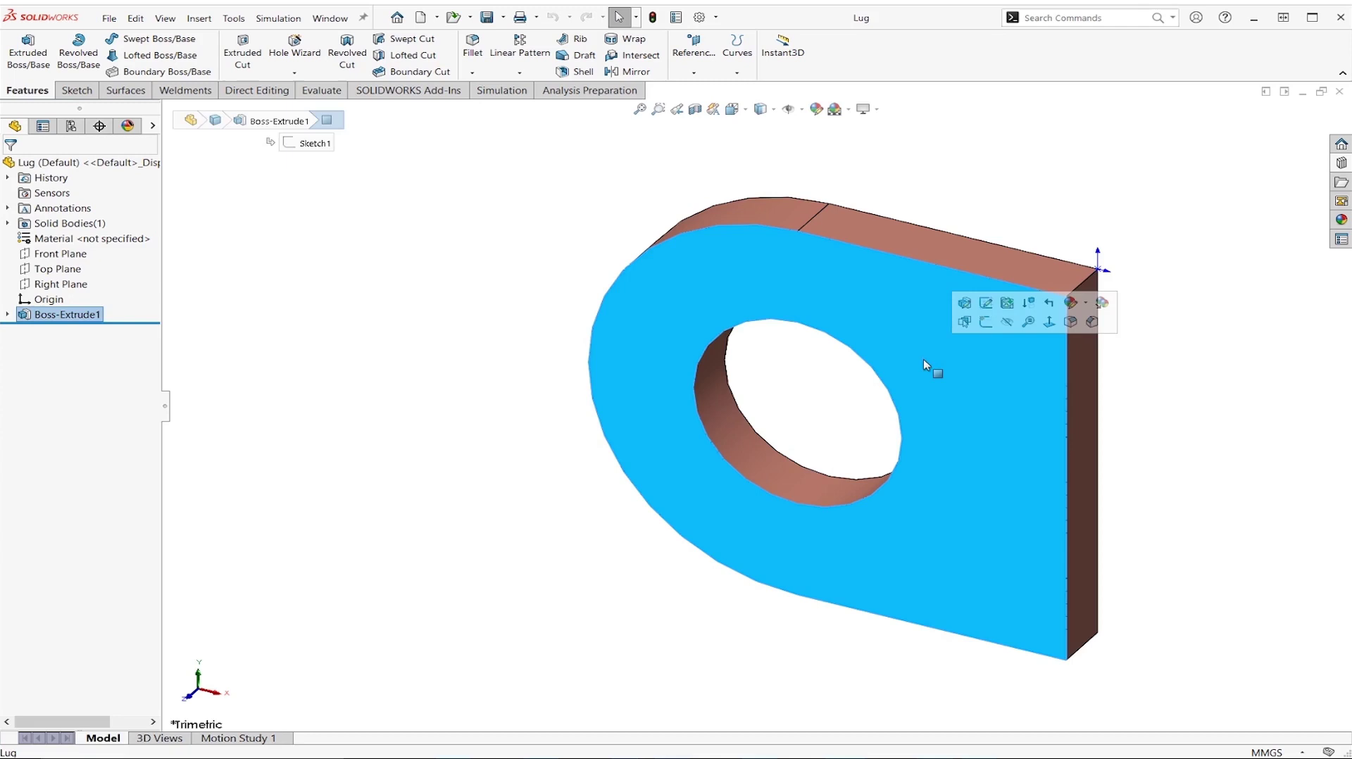
{"action": "right_click", "coordinate": [926, 366]}
{"action": "left_click", "coordinate": [965, 341]}
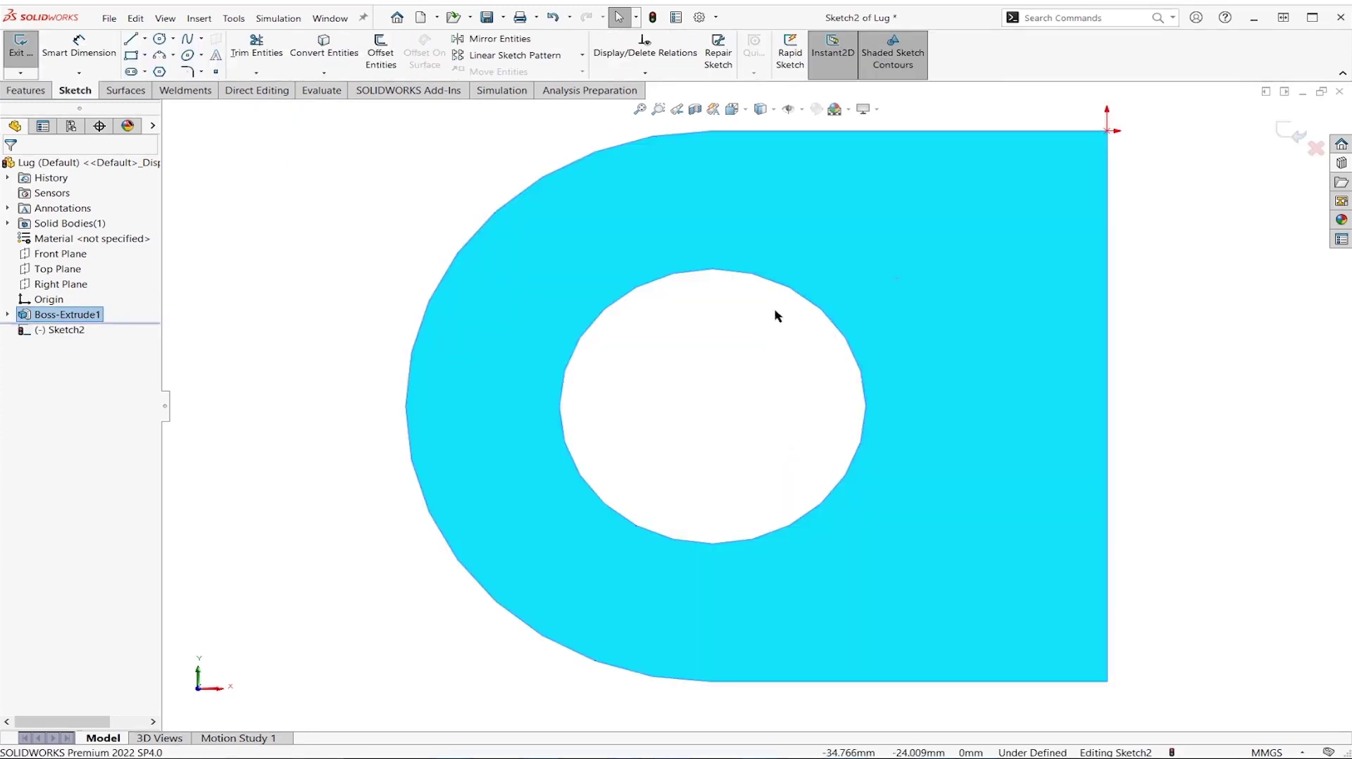
{"action": "left_click", "coordinate": [160, 38]}
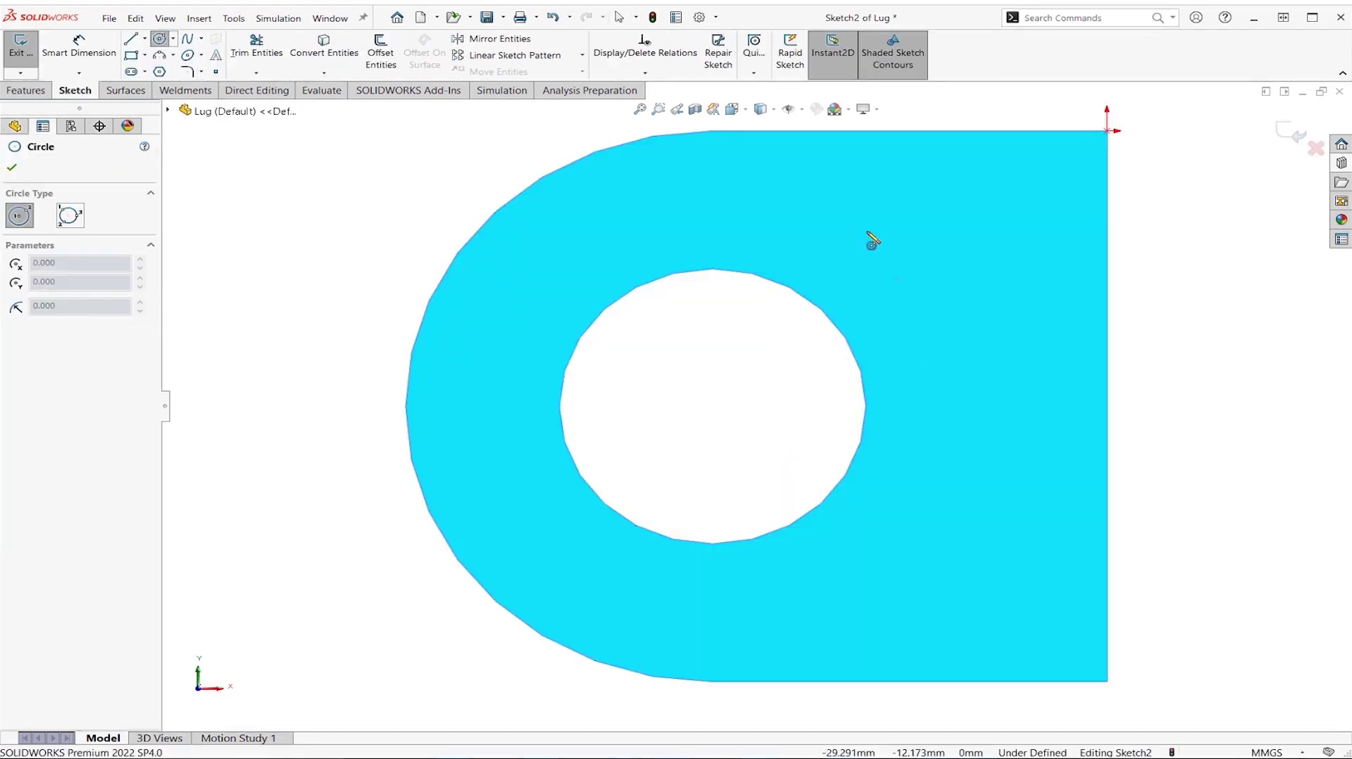
{"action": "left_click", "coordinate": [935, 229]}
{"action": "left_click", "coordinate": [993, 303]}
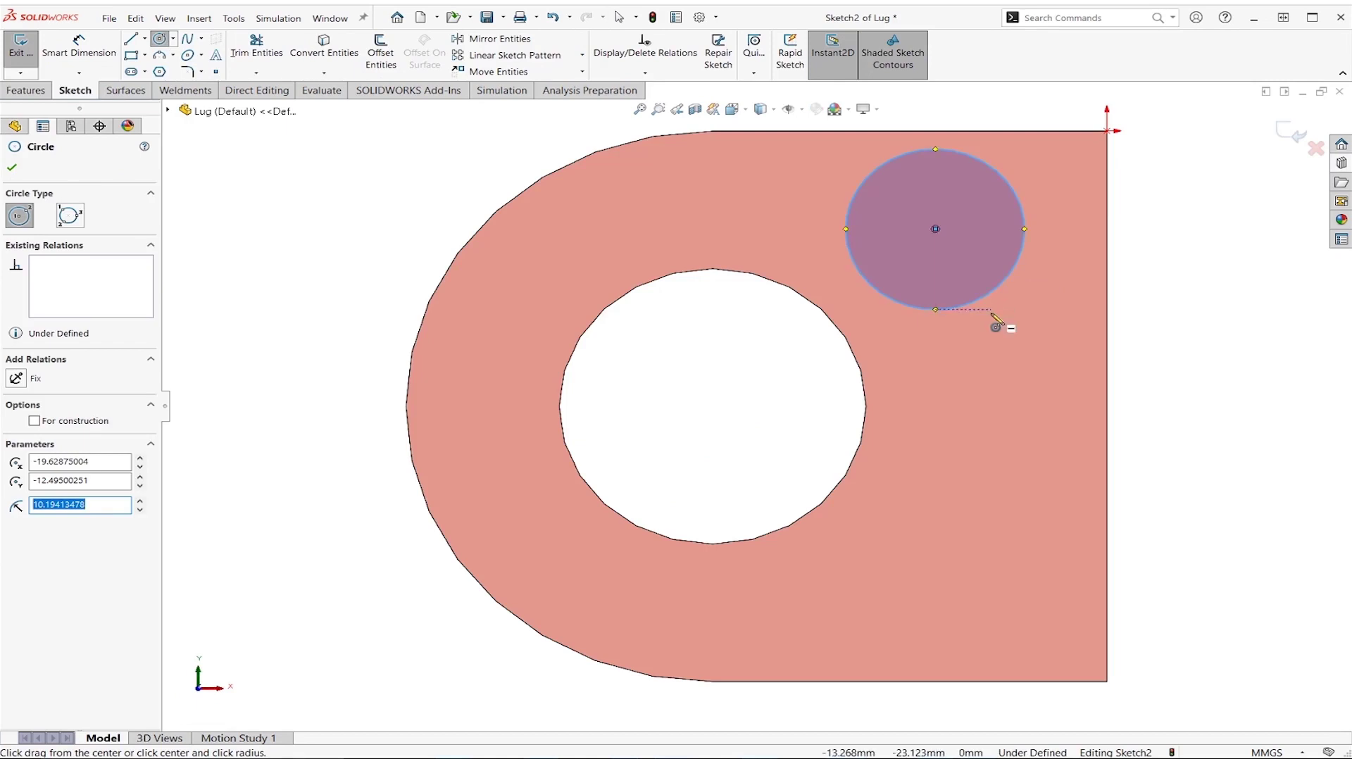
{"action": "left_click", "coordinate": [25, 90]}
{"action": "left_click", "coordinate": [242, 67]}
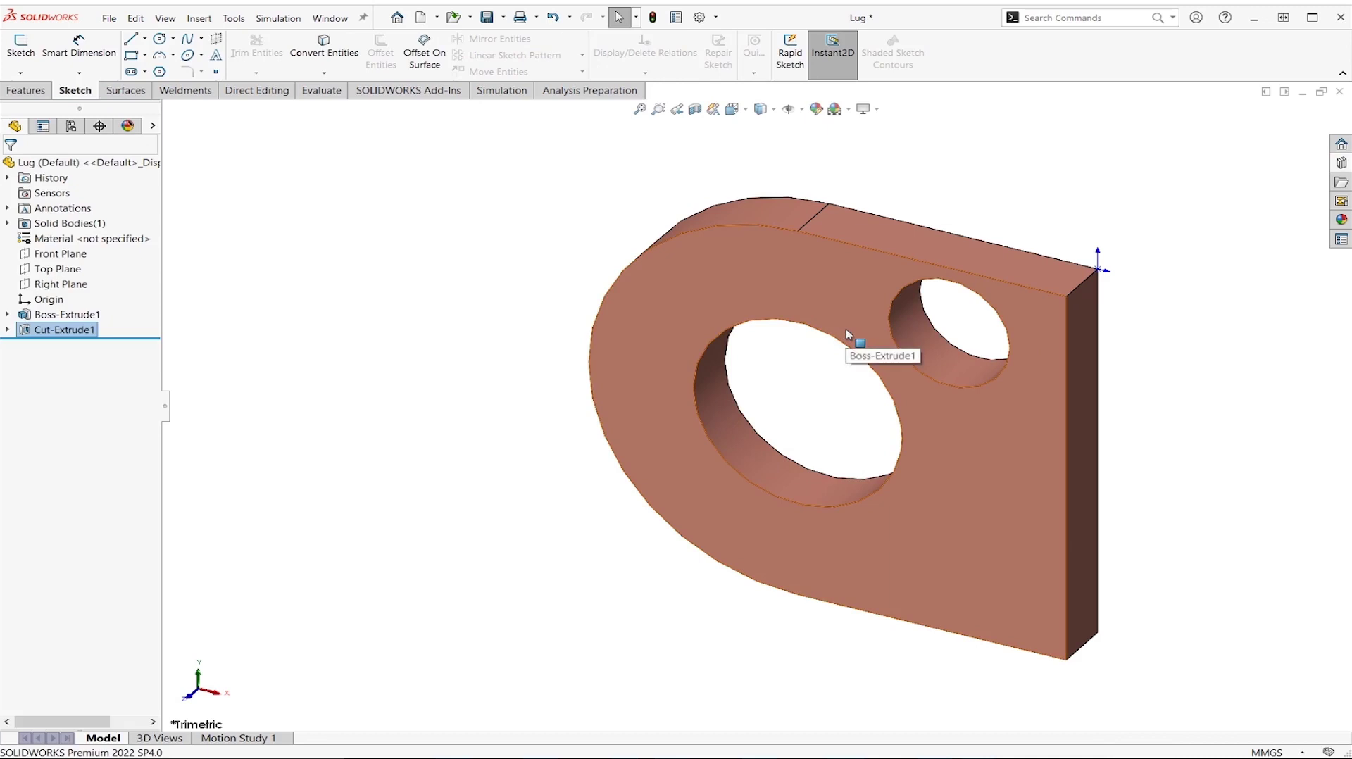
Switch back to Base and rebuild it so its lug shows the second hole.
{"action": "key", "text": "ctrl+Tab"}
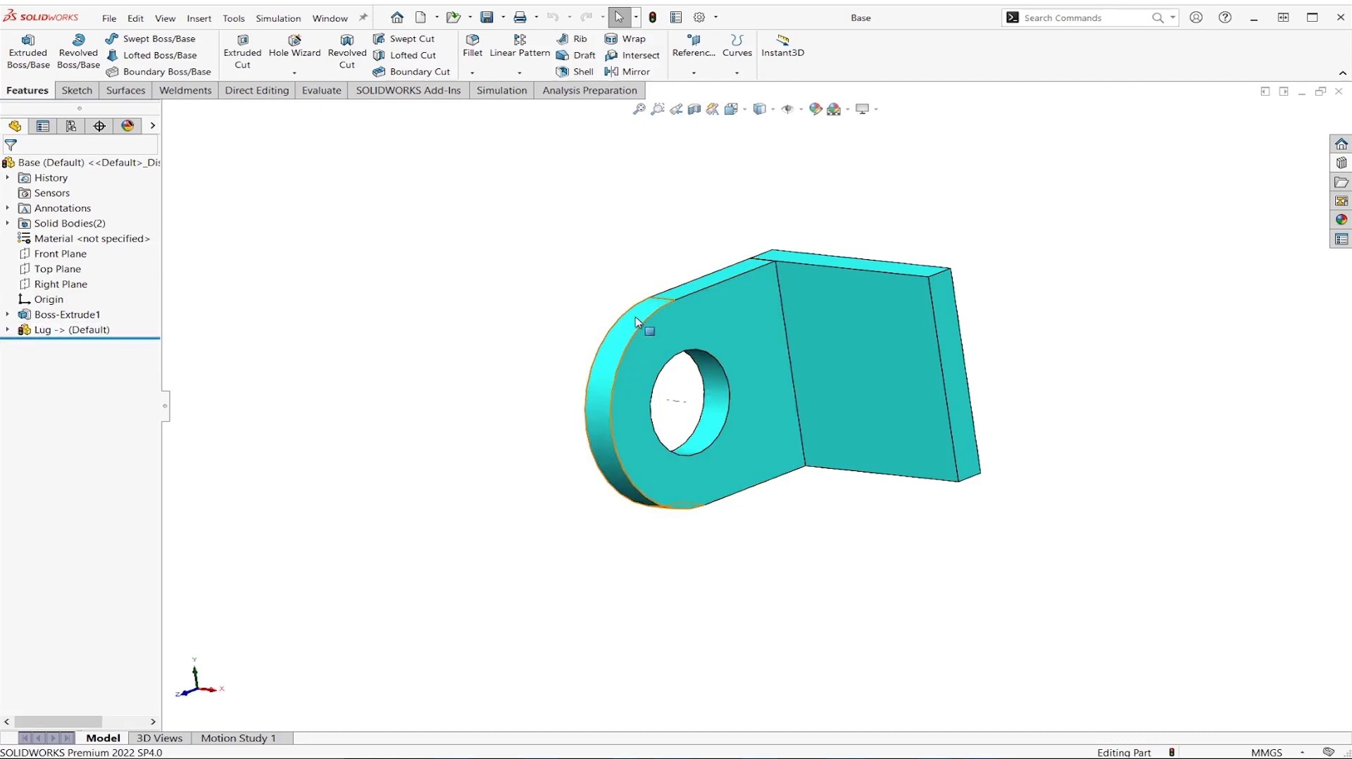
{"action": "key", "text": "ctrl+b"}
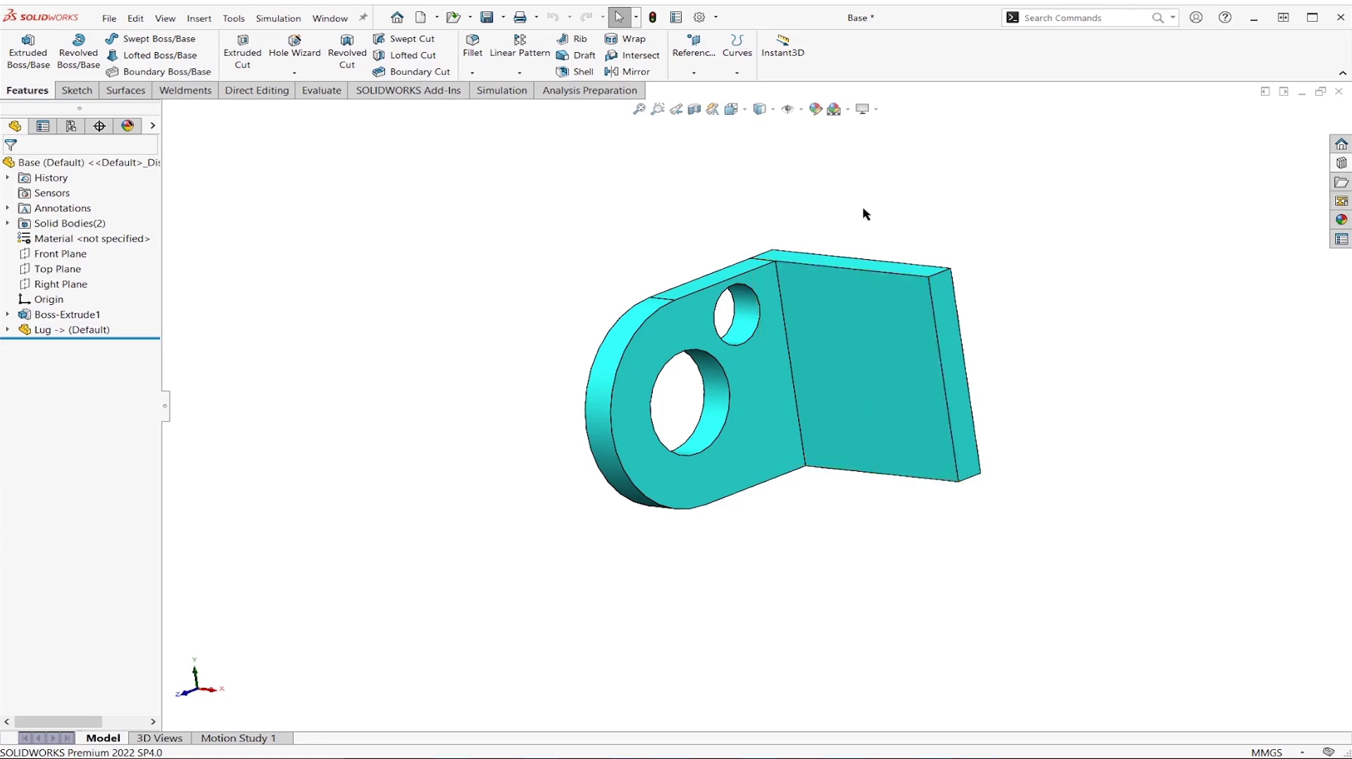
Close both Base and Lug without saving changes.
{"action": "left_click", "coordinate": [1338, 91]}
{"action": "left_click", "coordinate": [709, 395]}
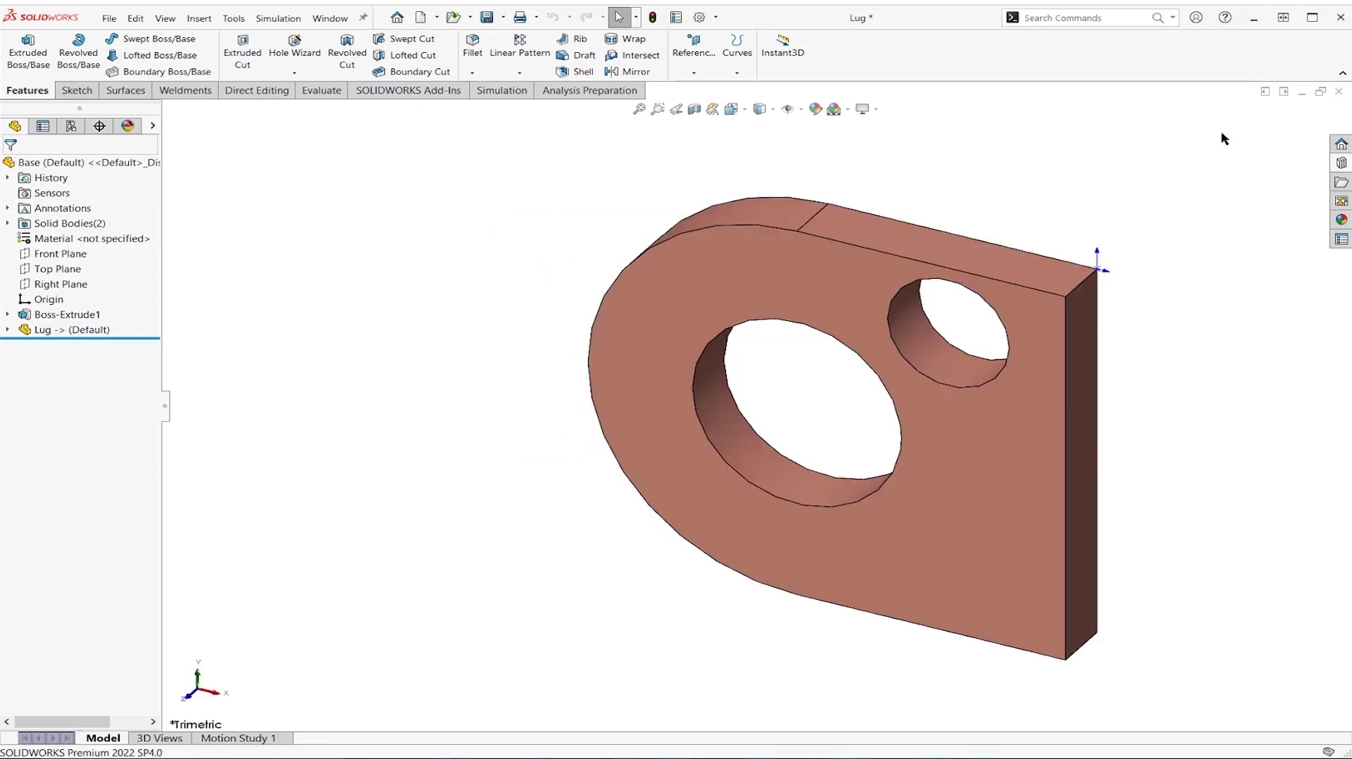
{"action": "left_click", "coordinate": [1338, 91]}
{"action": "left_click", "coordinate": [671, 392]}
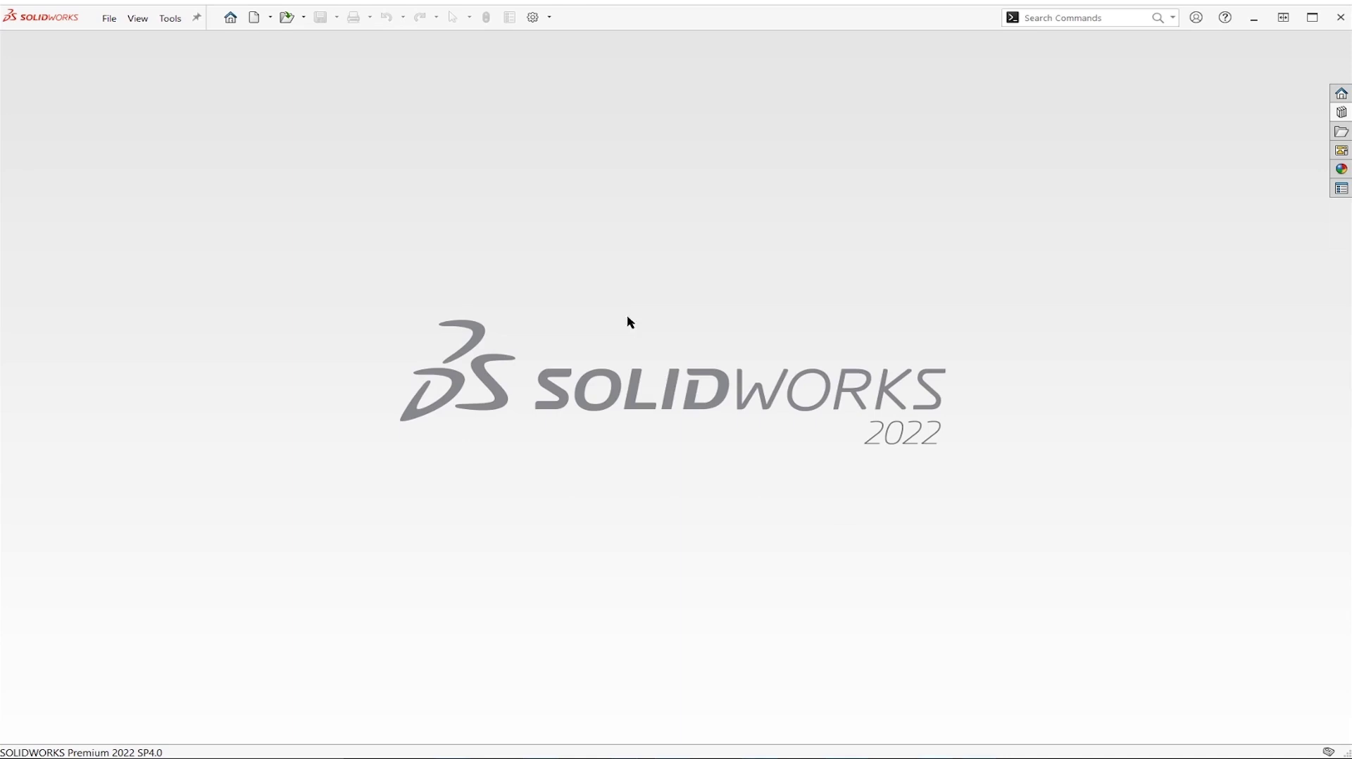
Select Base in the Open dialog and show its referenced files, listing Lug.SLDPRT.
{"action": "left_click", "coordinate": [287, 17]}
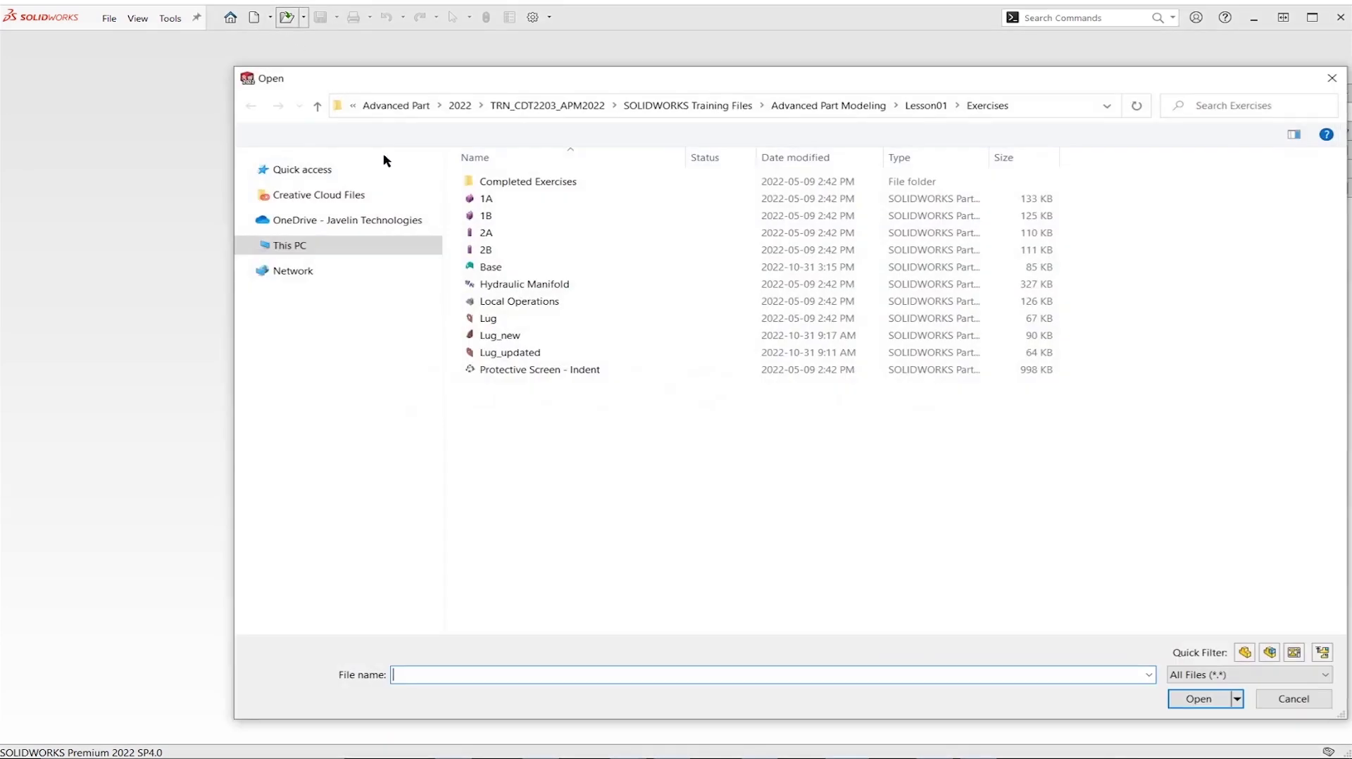
{"action": "left_click", "coordinate": [502, 268]}
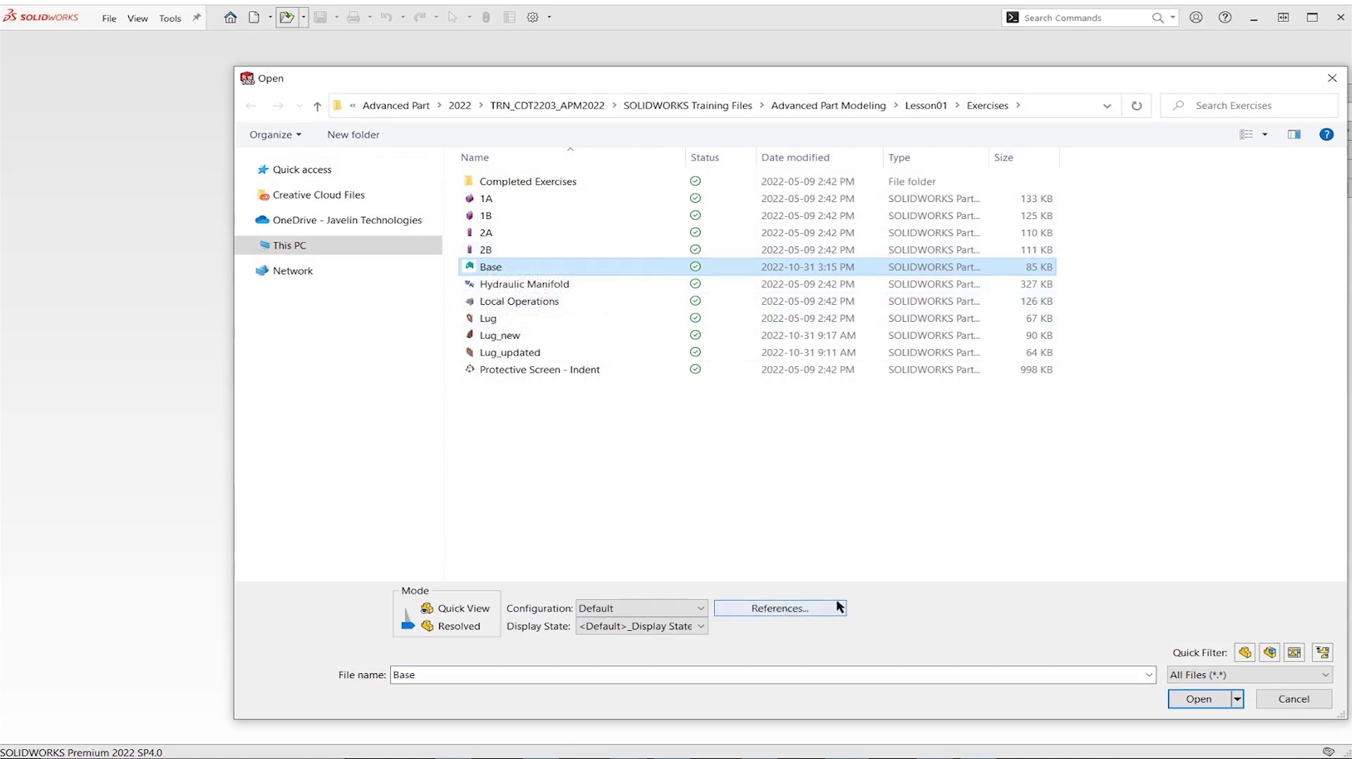
{"action": "left_click", "coordinate": [784, 607]}
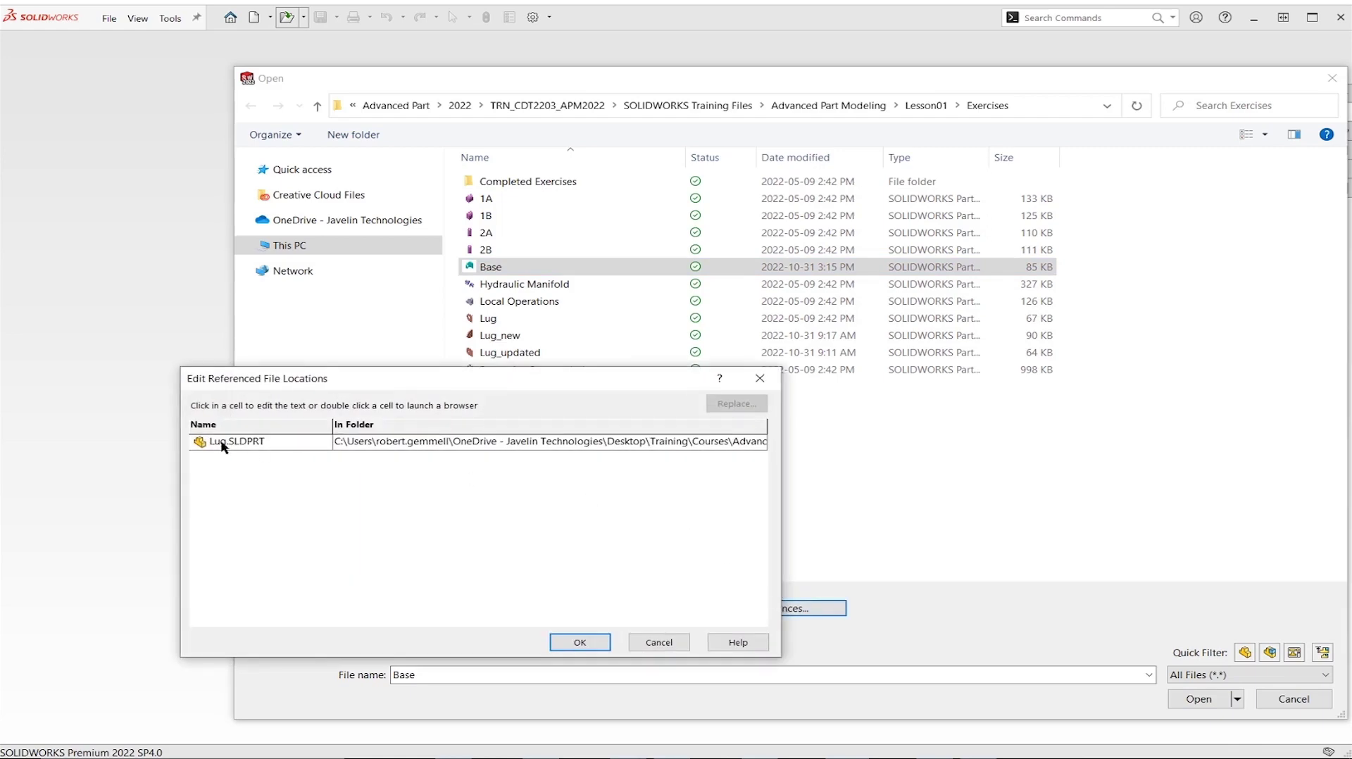
Replace the Lug.SLDPRT reference with Lug_updated.SLDPRT and accept the new location.
{"action": "double_click", "coordinate": [224, 444]}
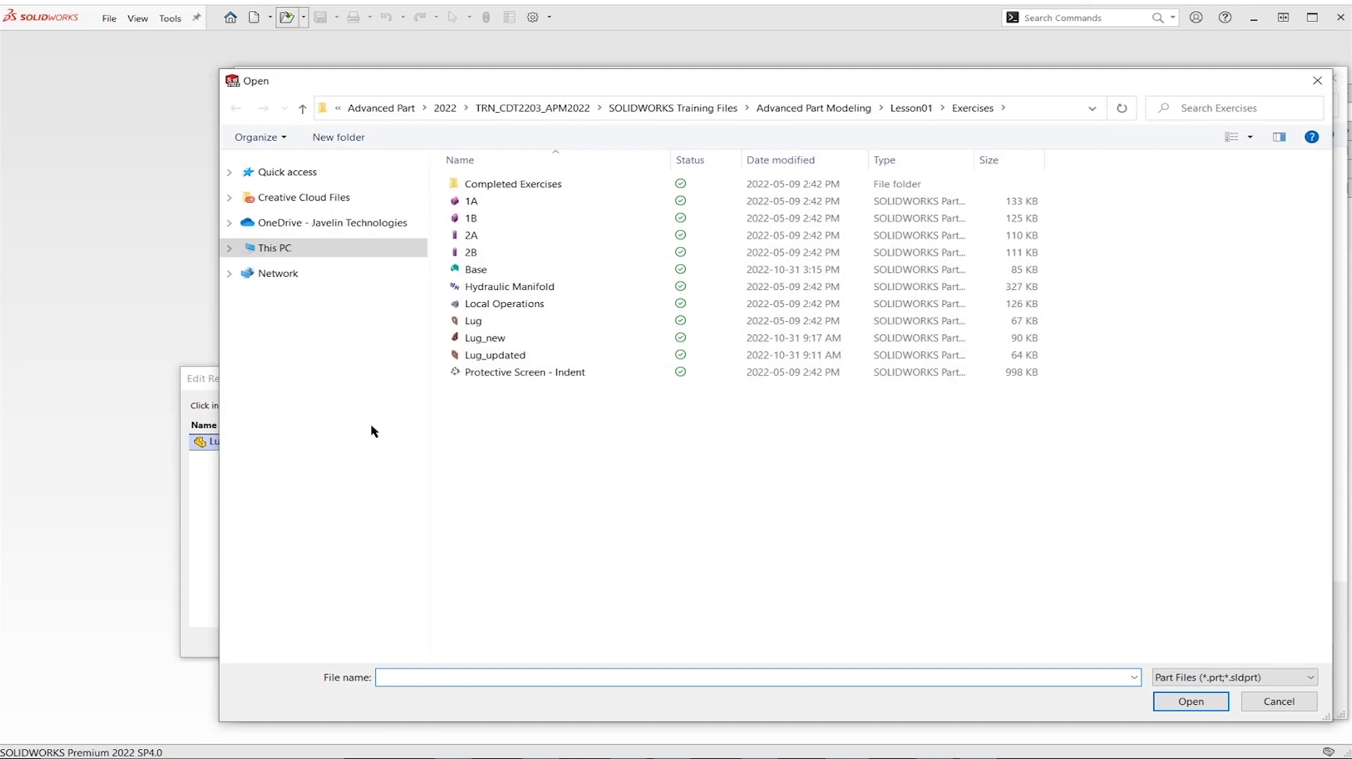
{"action": "left_click", "coordinate": [494, 361]}
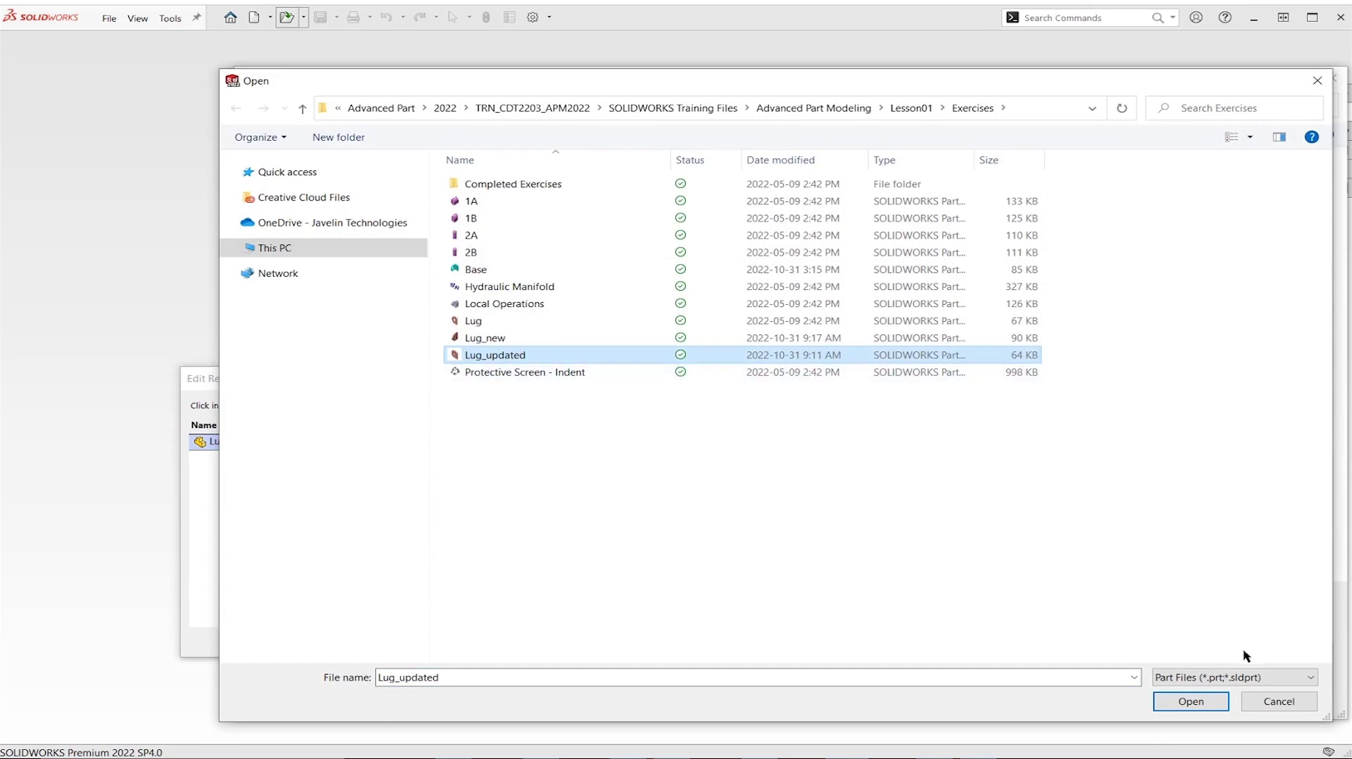
{"action": "left_click", "coordinate": [1174, 703]}
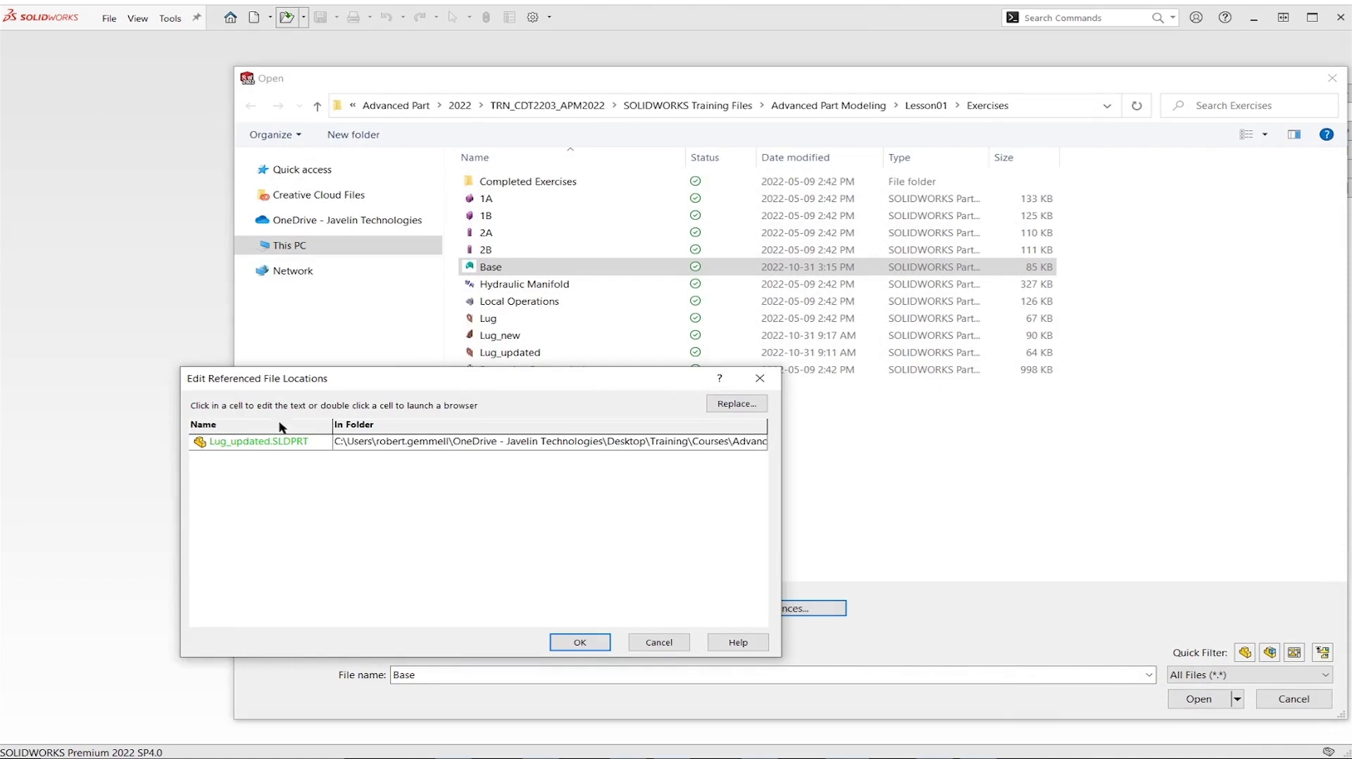
{"action": "left_click", "coordinate": [580, 643]}
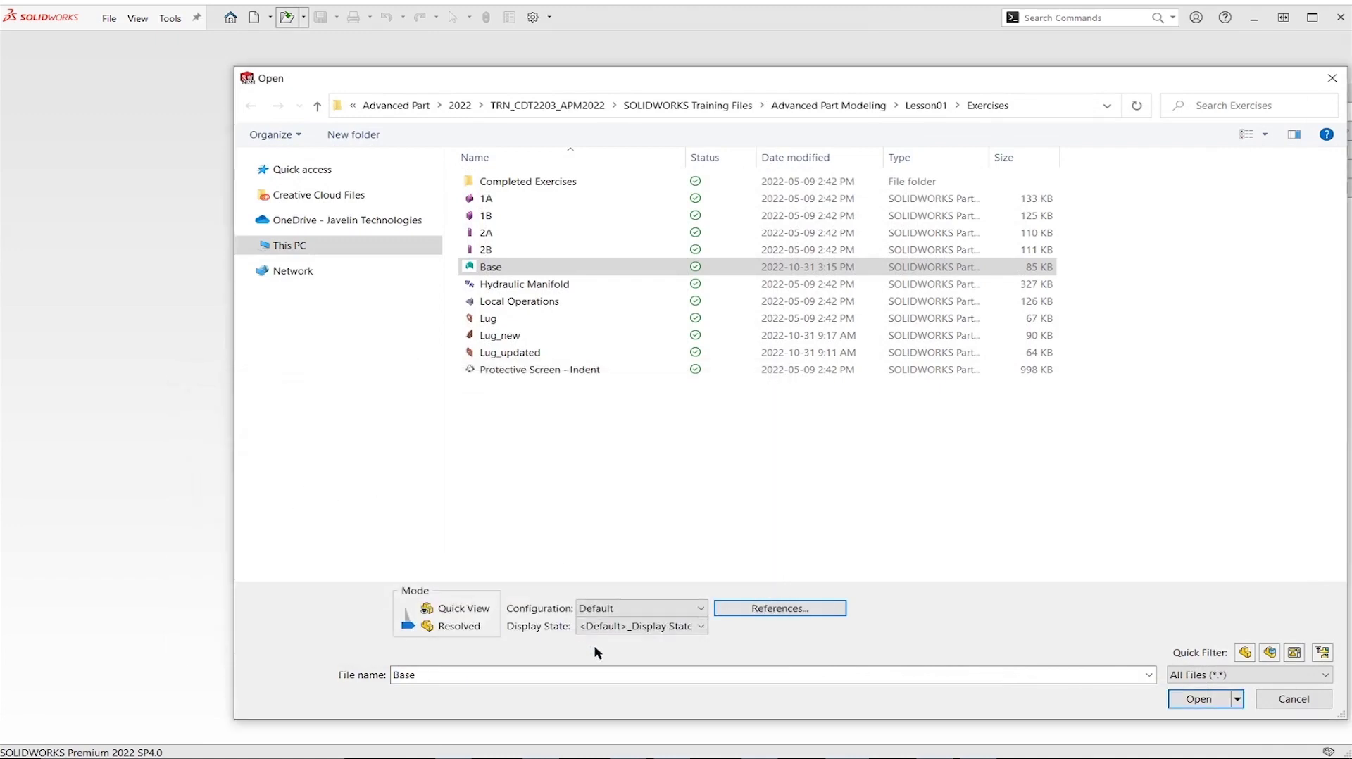
Open Base with Lug_updated loaded, orbit to inspect it, then return to isometric view.
{"action": "left_click", "coordinate": [1185, 700]}
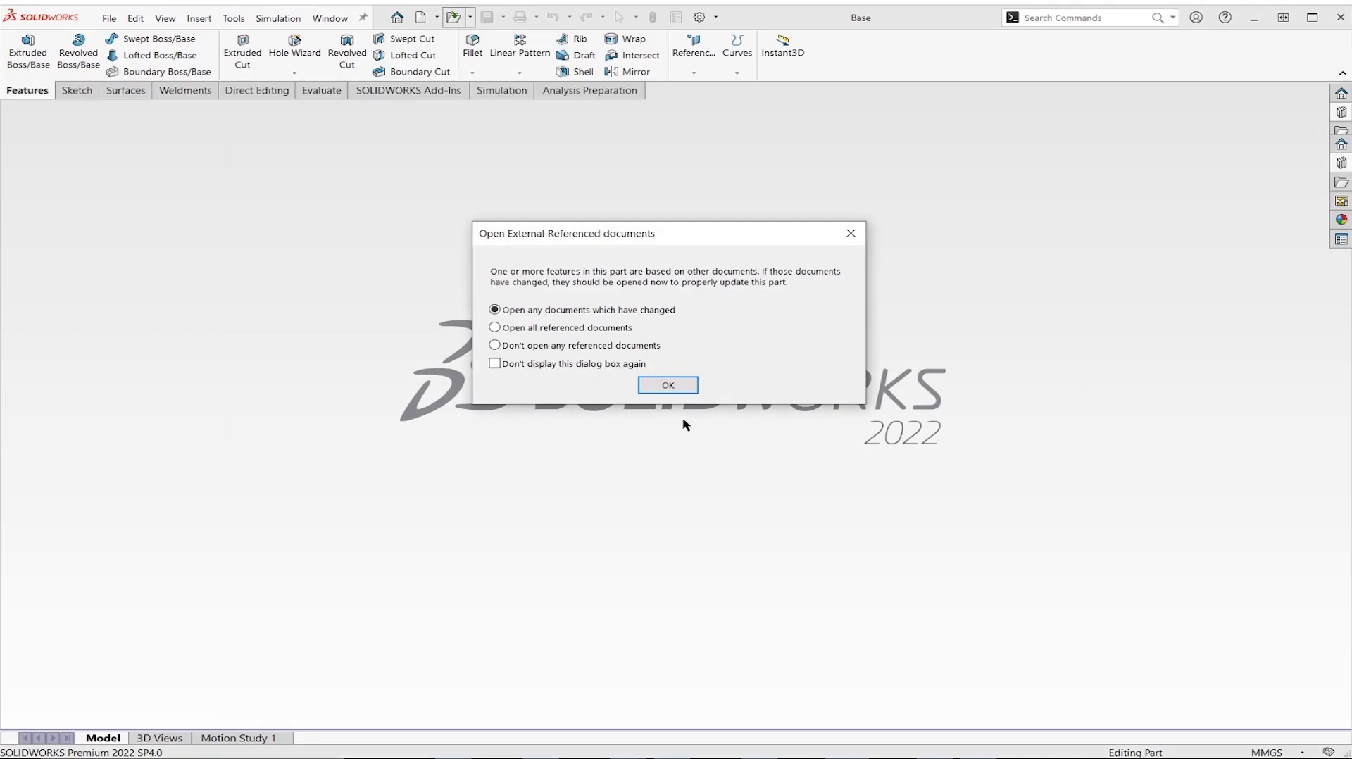
{"action": "left_click", "coordinate": [674, 390]}
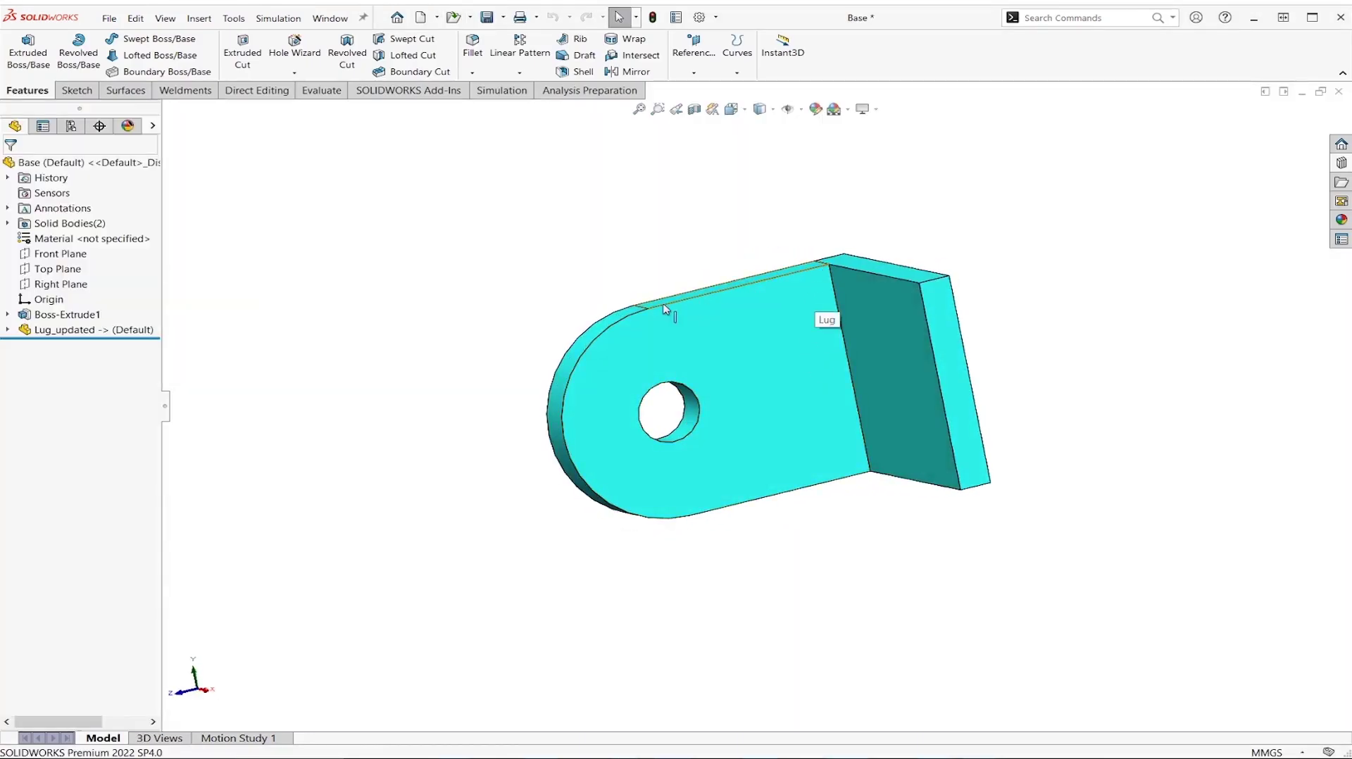
{"action": "middle_click_drag", "start_coordinate": [875, 447], "coordinate": [788, 296]}
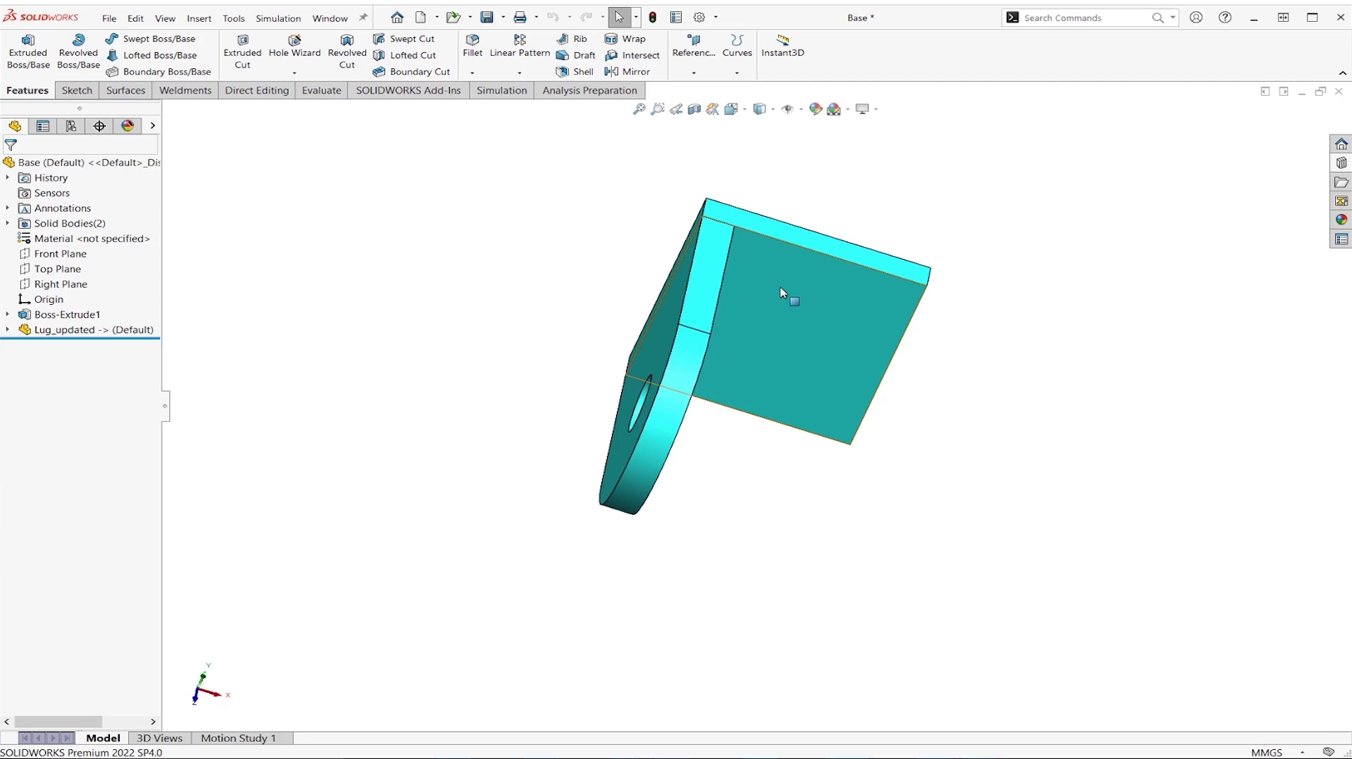
{"action": "key", "text": "ctrl+7"}
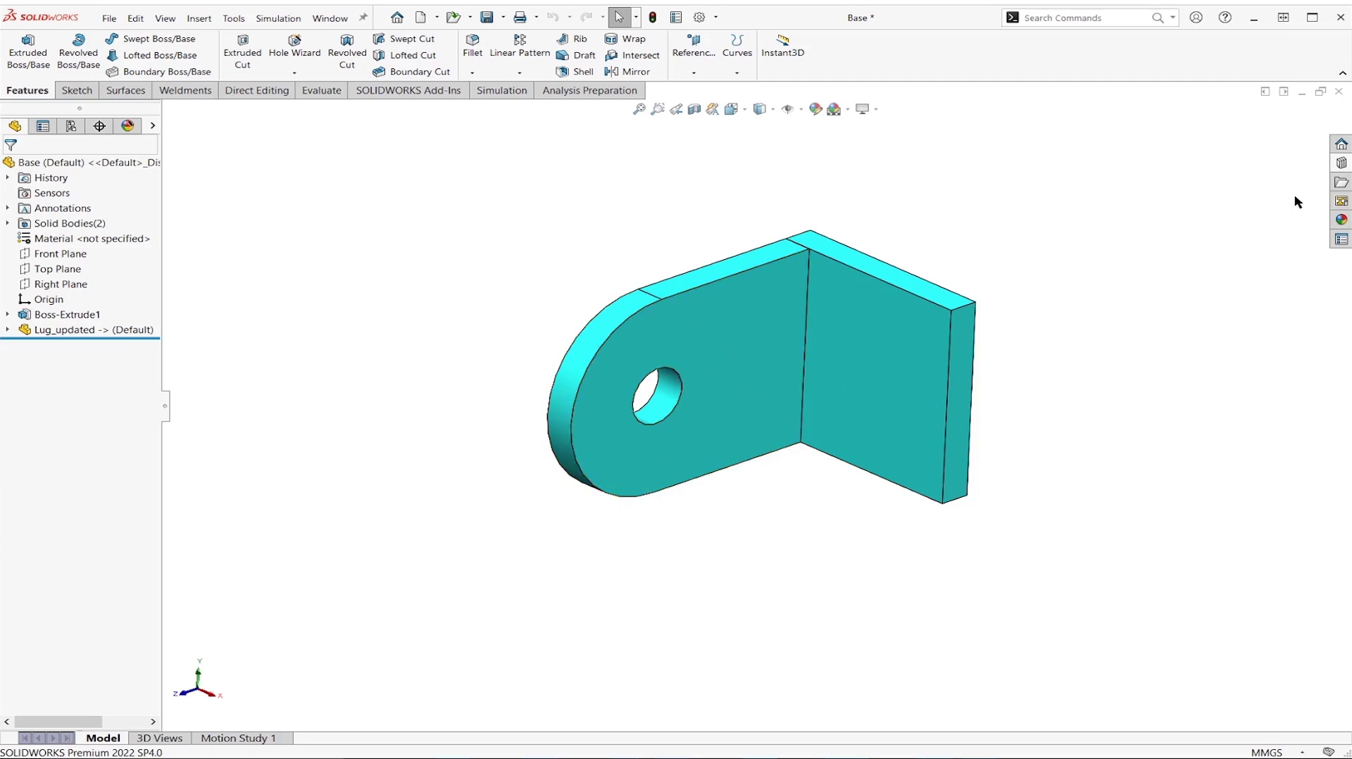
Close Base without saving and bring up its referenced-files list from the Open dialog.
{"action": "left_click", "coordinate": [1339, 96]}
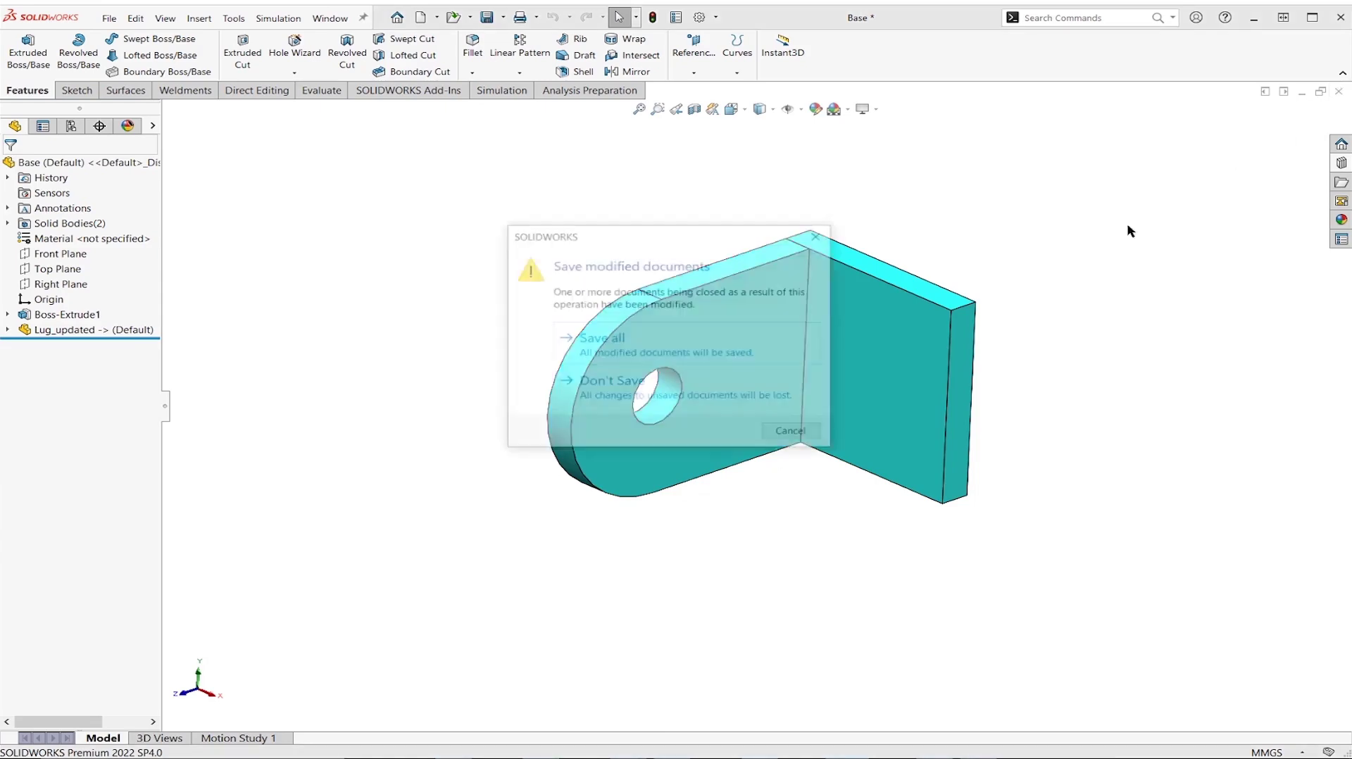
{"action": "left_click", "coordinate": [659, 396]}
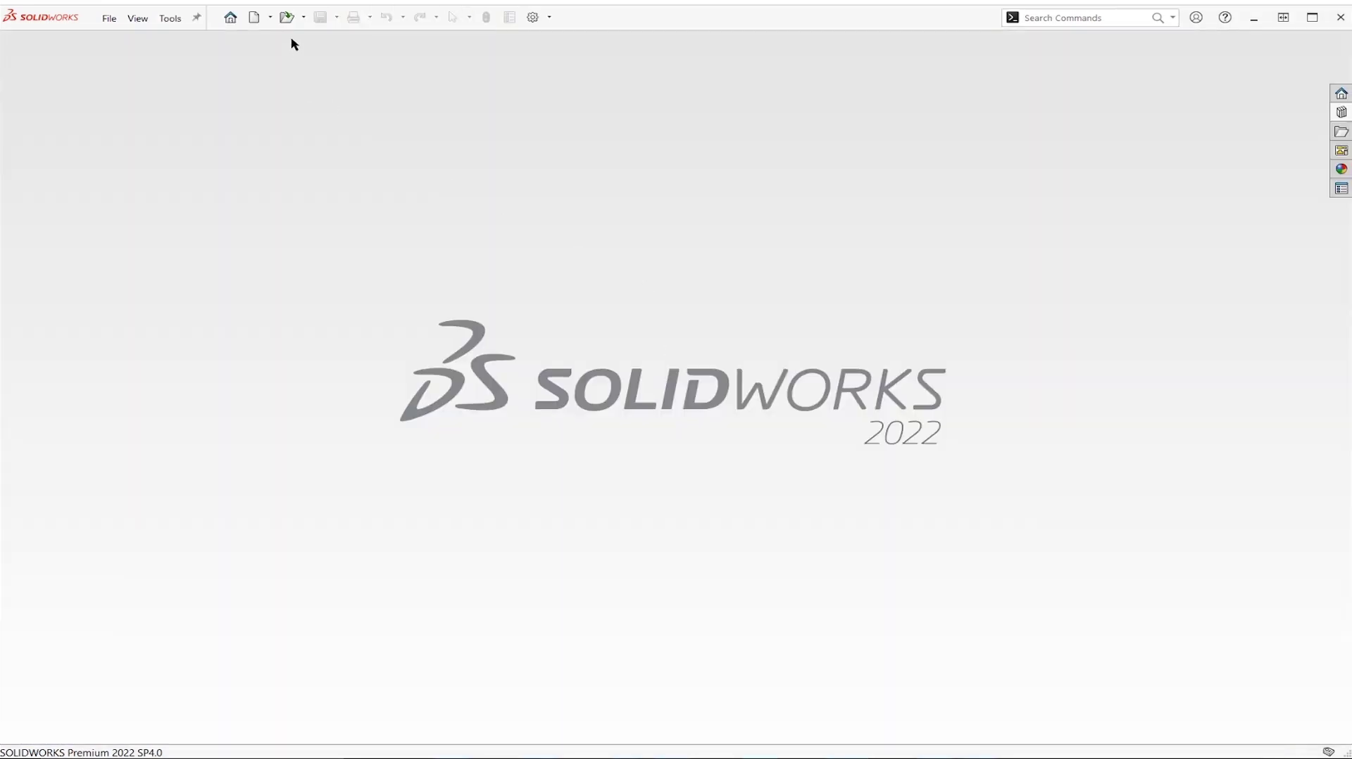
{"action": "left_click", "coordinate": [287, 17]}
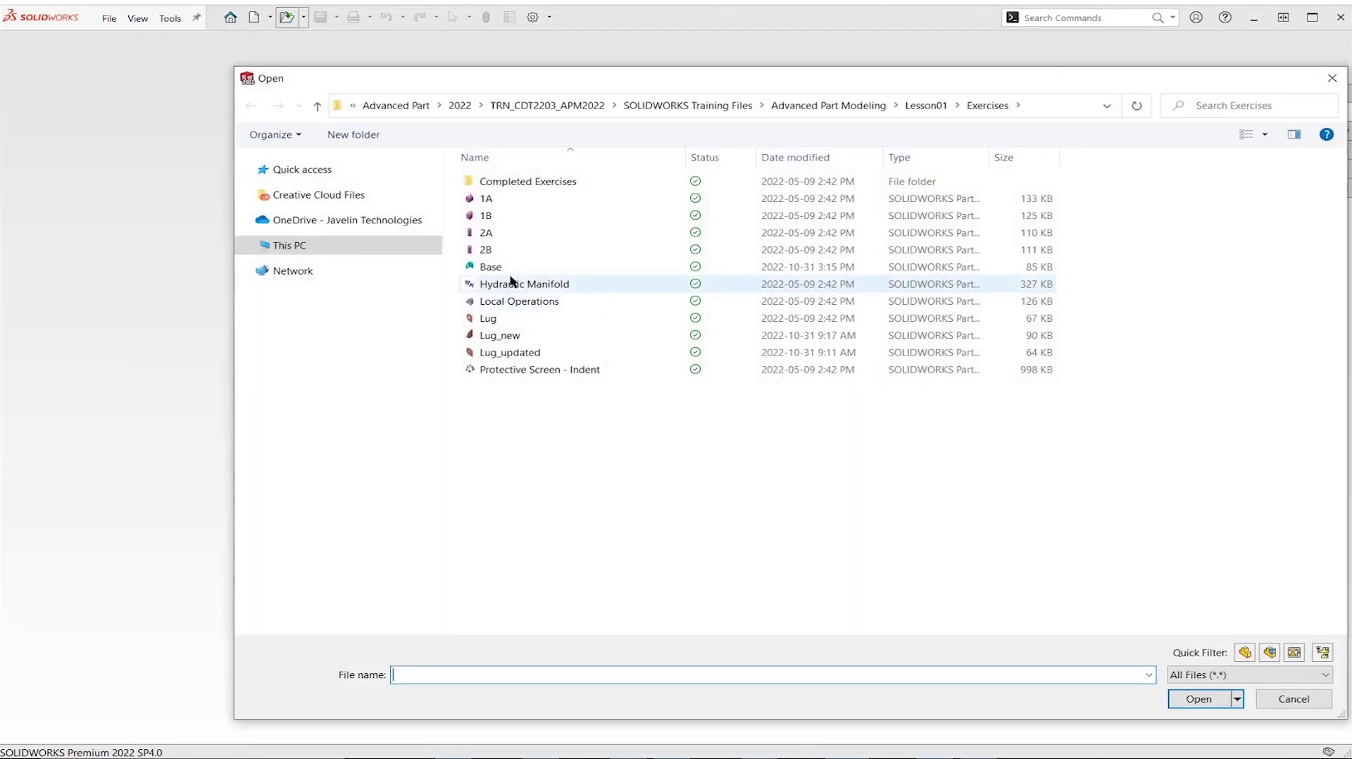
{"action": "left_click", "coordinate": [492, 269]}
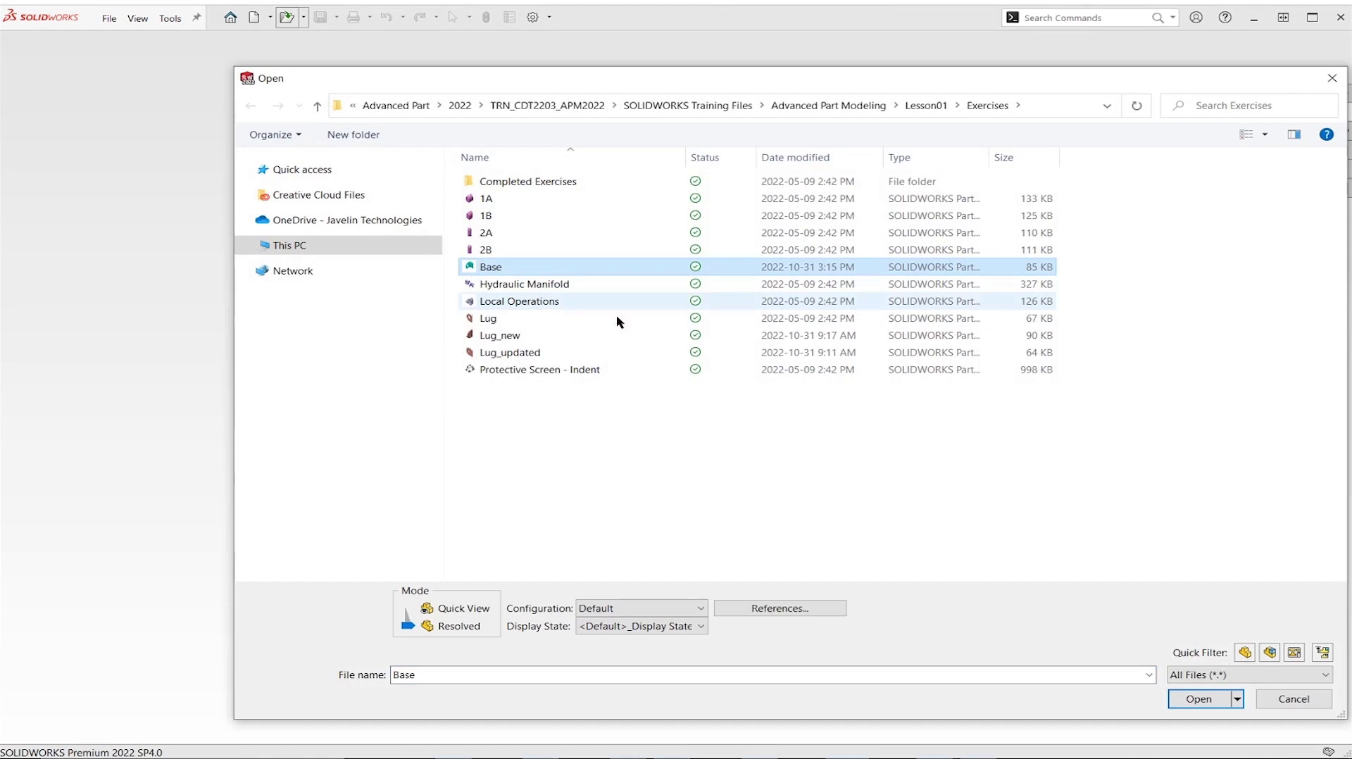
{"action": "left_click", "coordinate": [801, 607]}
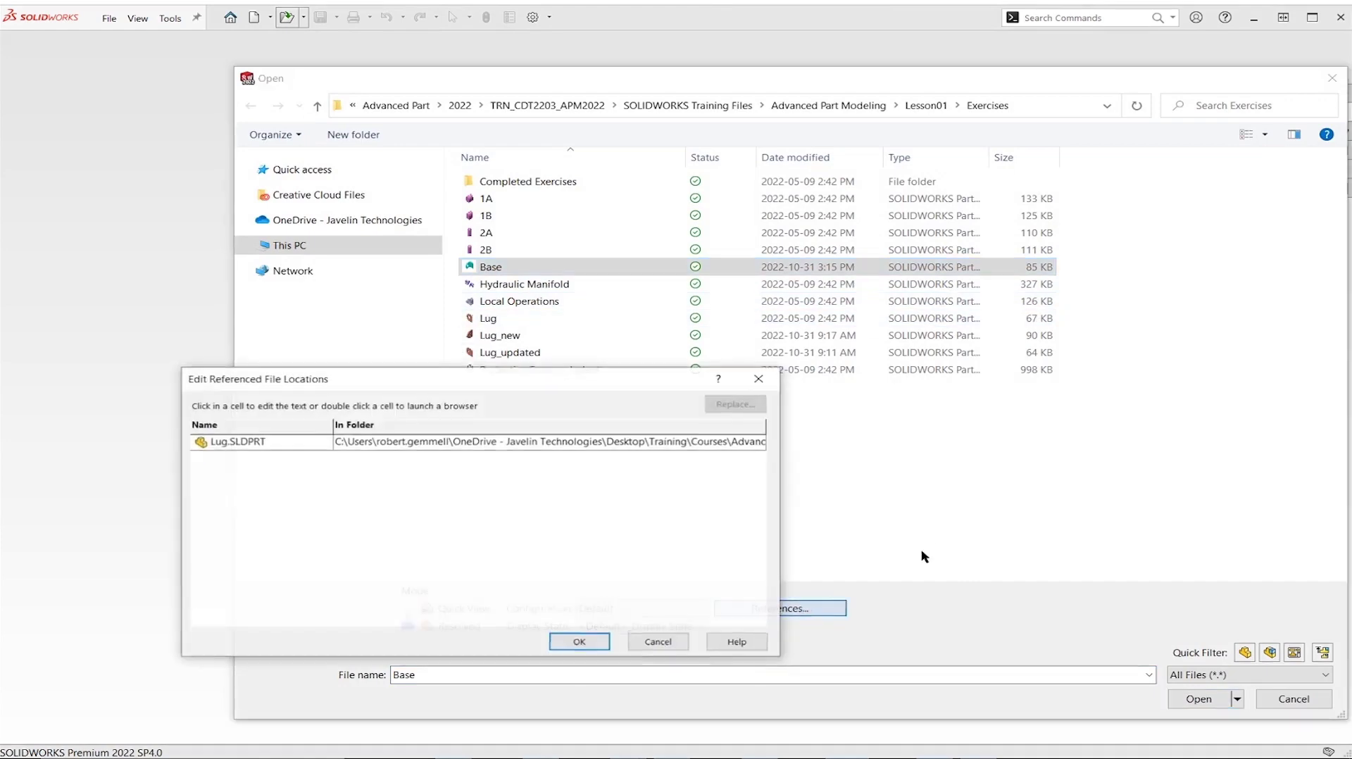
Swap the Lug reference for Lug_new, accept it, and open Base.
{"action": "double_click", "coordinate": [272, 449]}
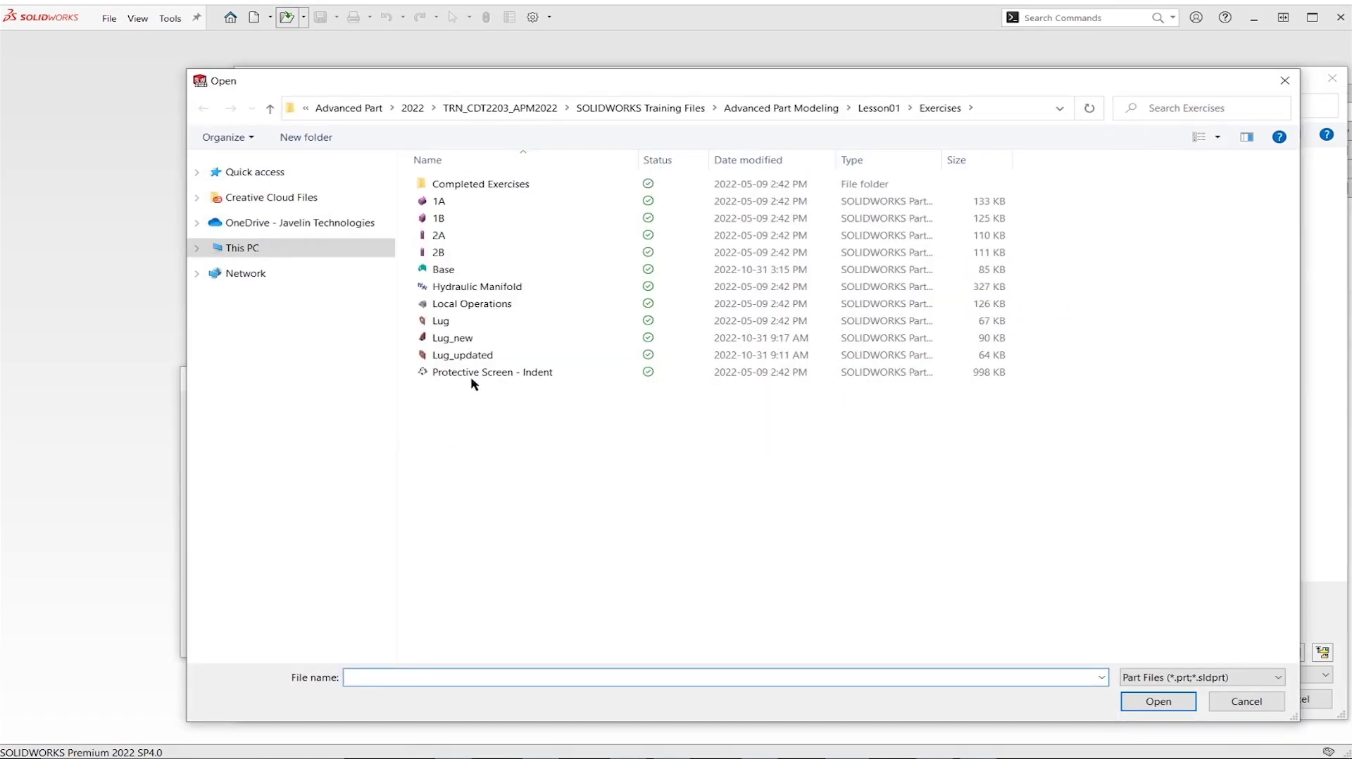
{"action": "left_click", "coordinate": [456, 343]}
{"action": "left_click", "coordinate": [1158, 702]}
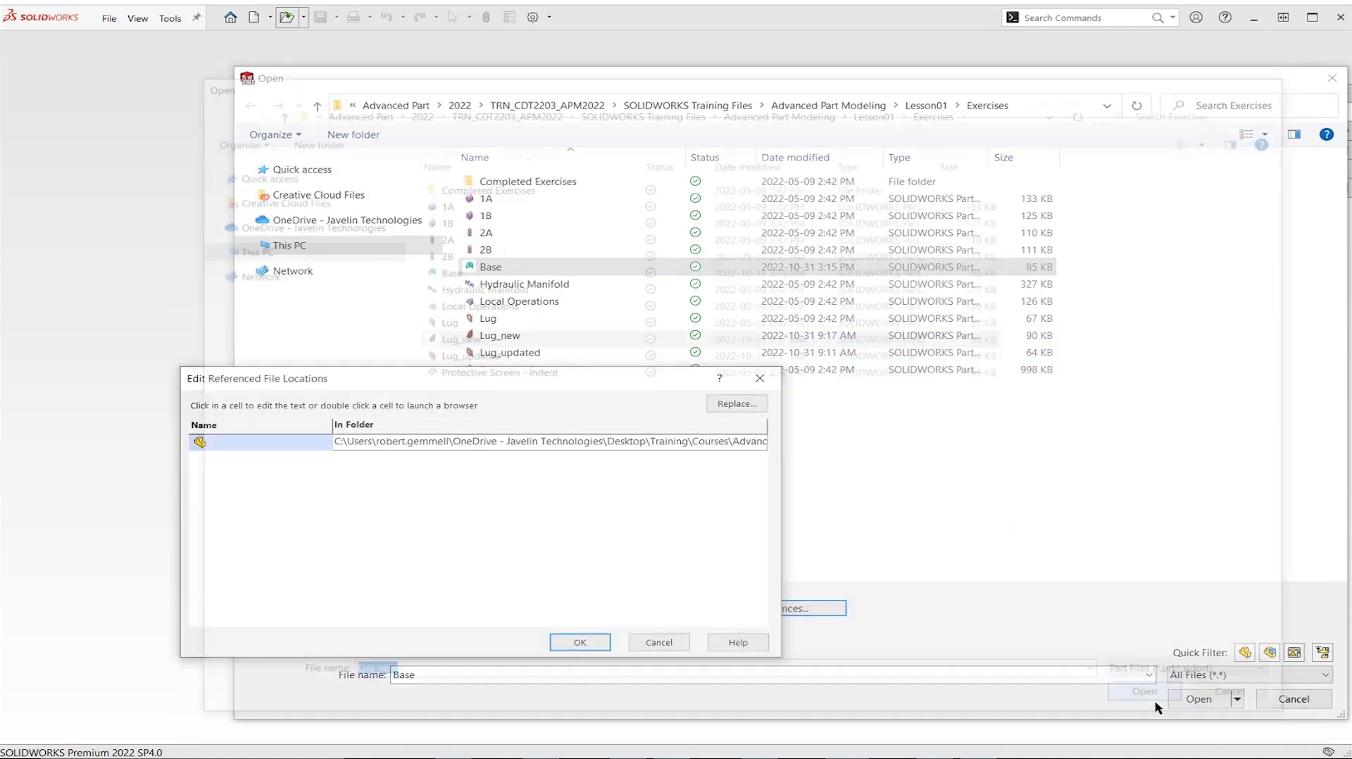
{"action": "left_click", "coordinate": [607, 640]}
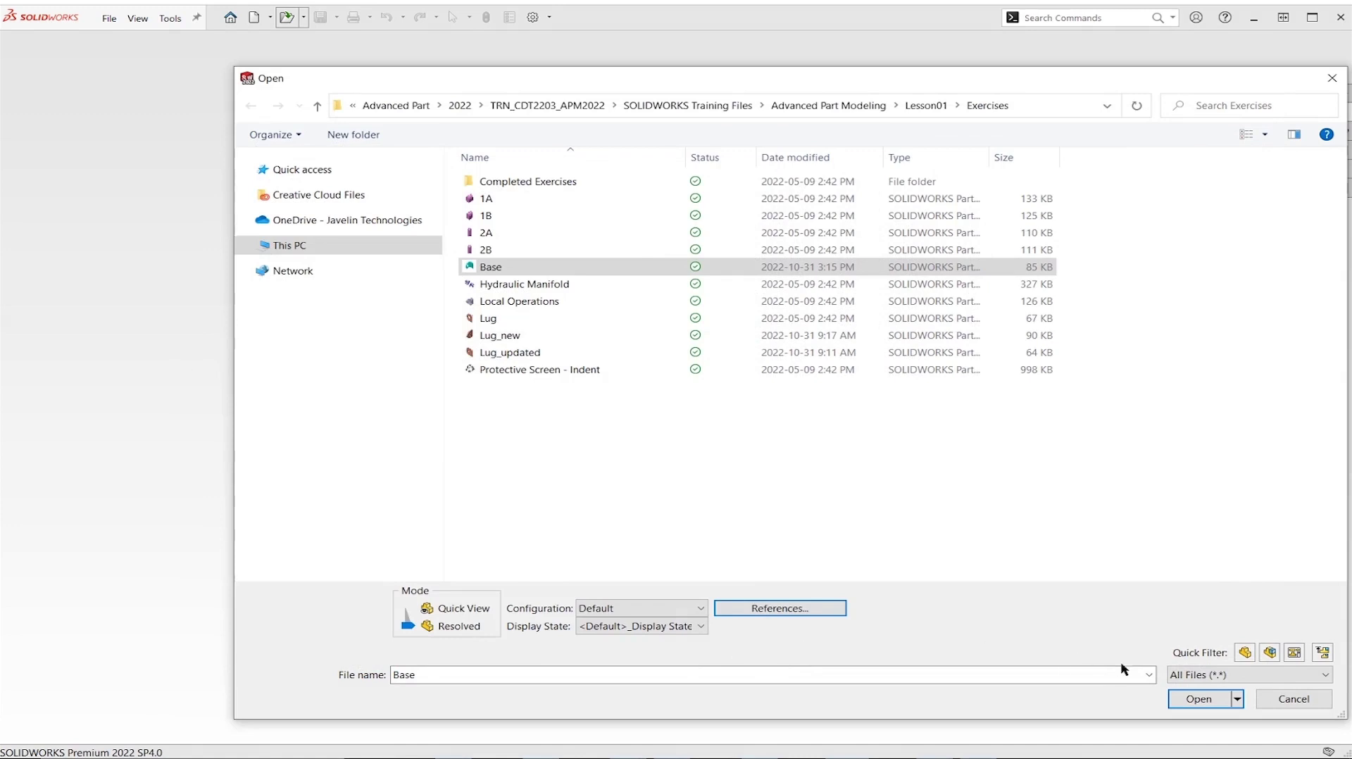
{"action": "left_click", "coordinate": [1174, 698]}
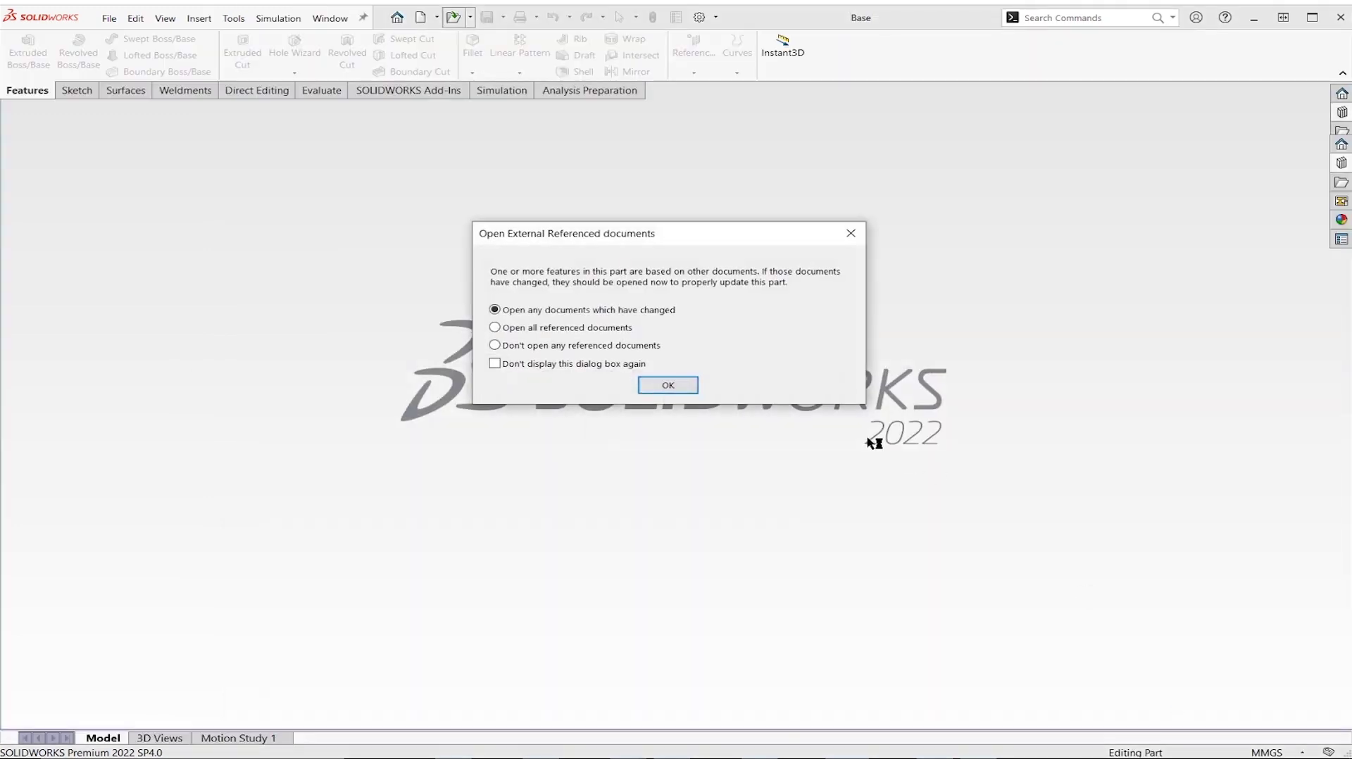
Dismiss the references prompt and What's Wrong report, then expand Lug_new to reveal Body-Move/Copy2.
{"action": "left_click", "coordinate": [694, 388]}
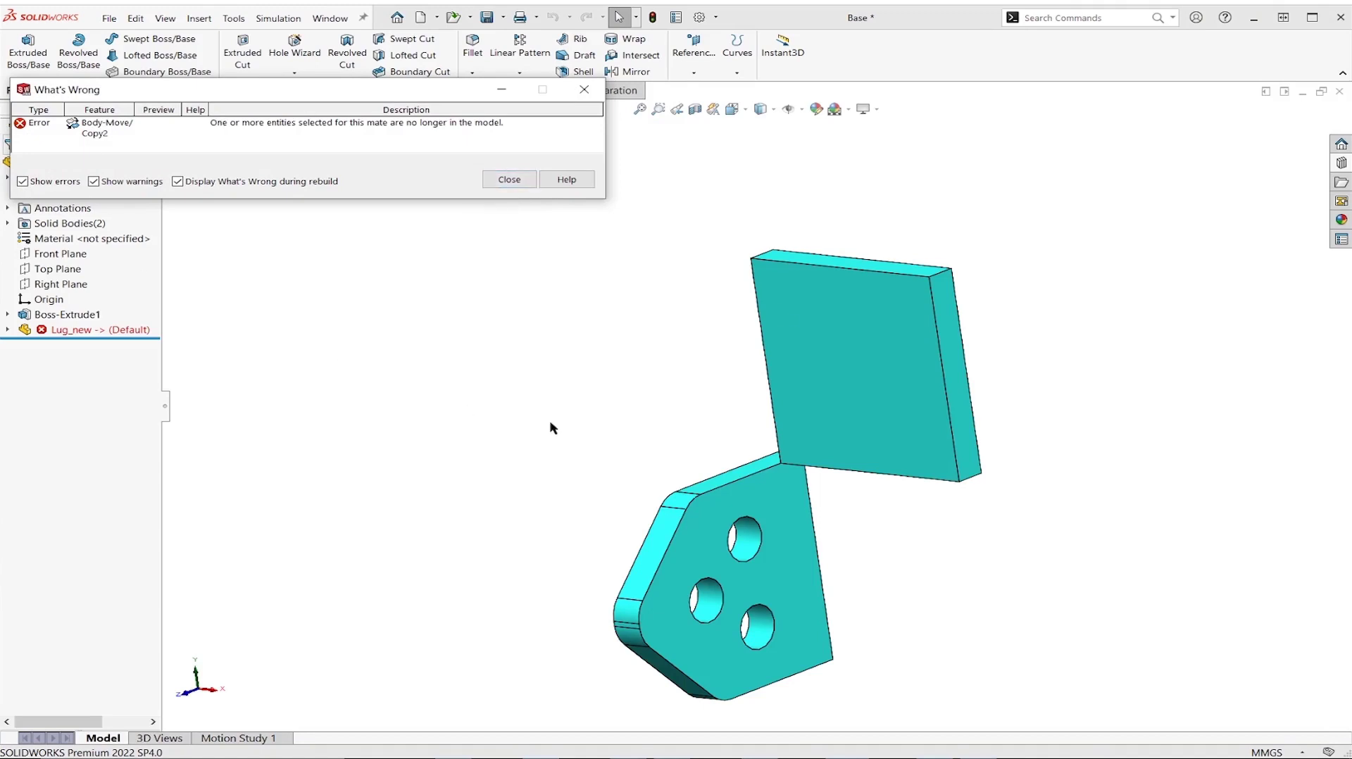
{"action": "left_click_drag", "start_coordinate": [326, 95], "coordinate": [560, 169]}
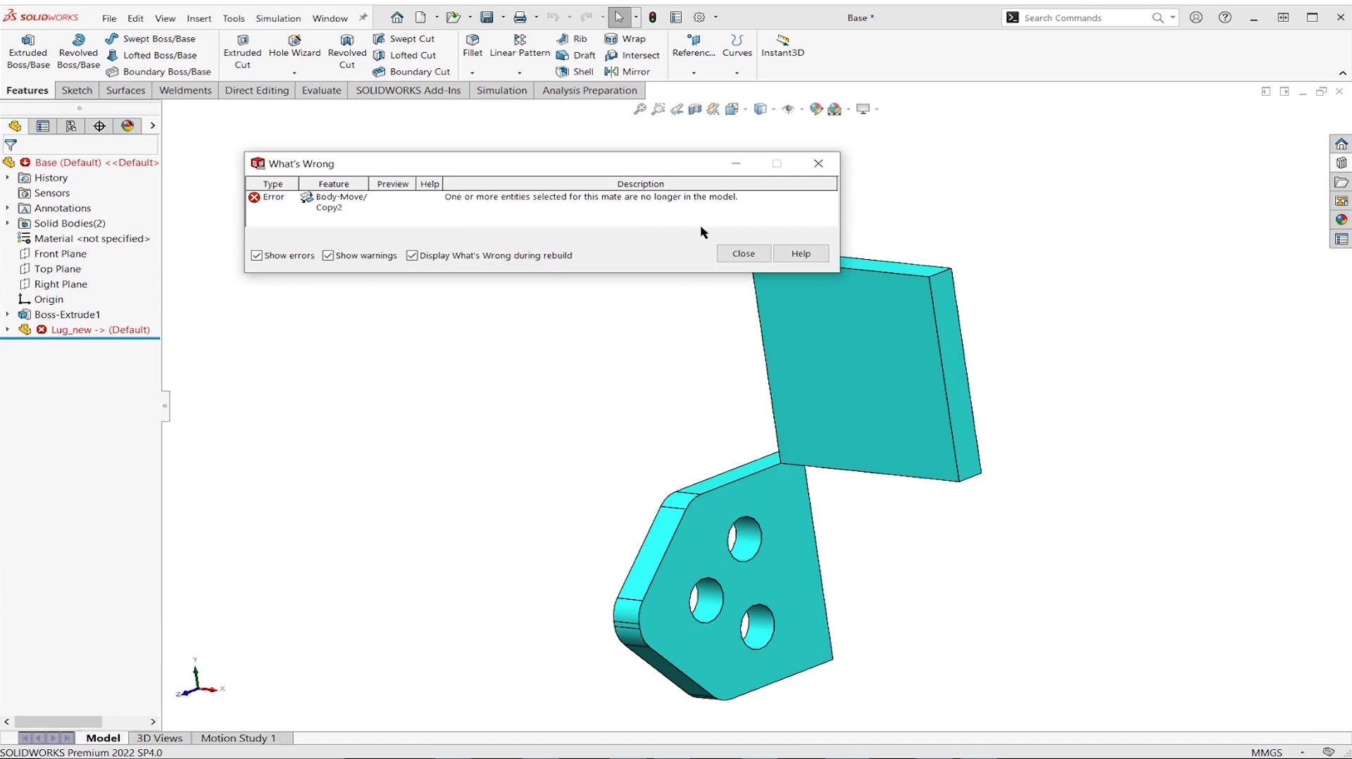
{"action": "left_click", "coordinate": [740, 255]}
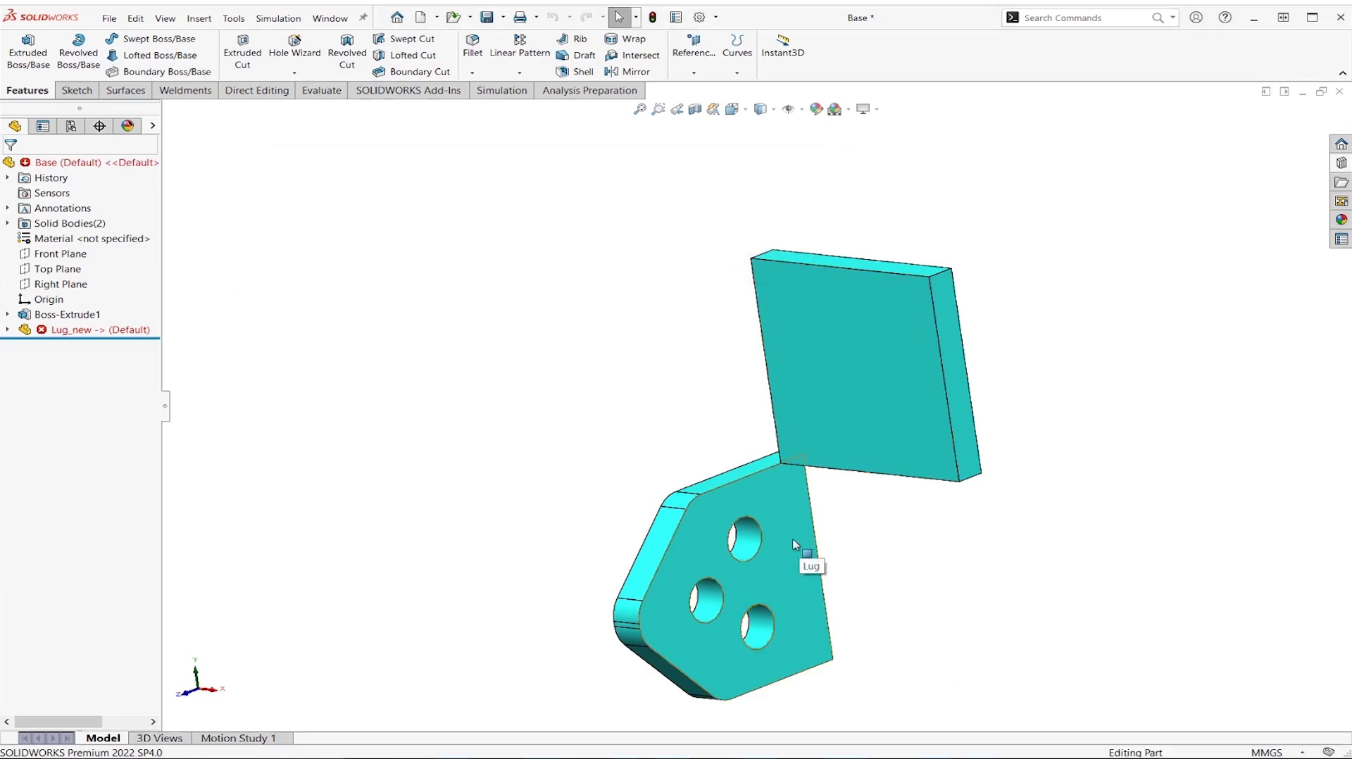
{"action": "left_click", "coordinate": [7, 330]}
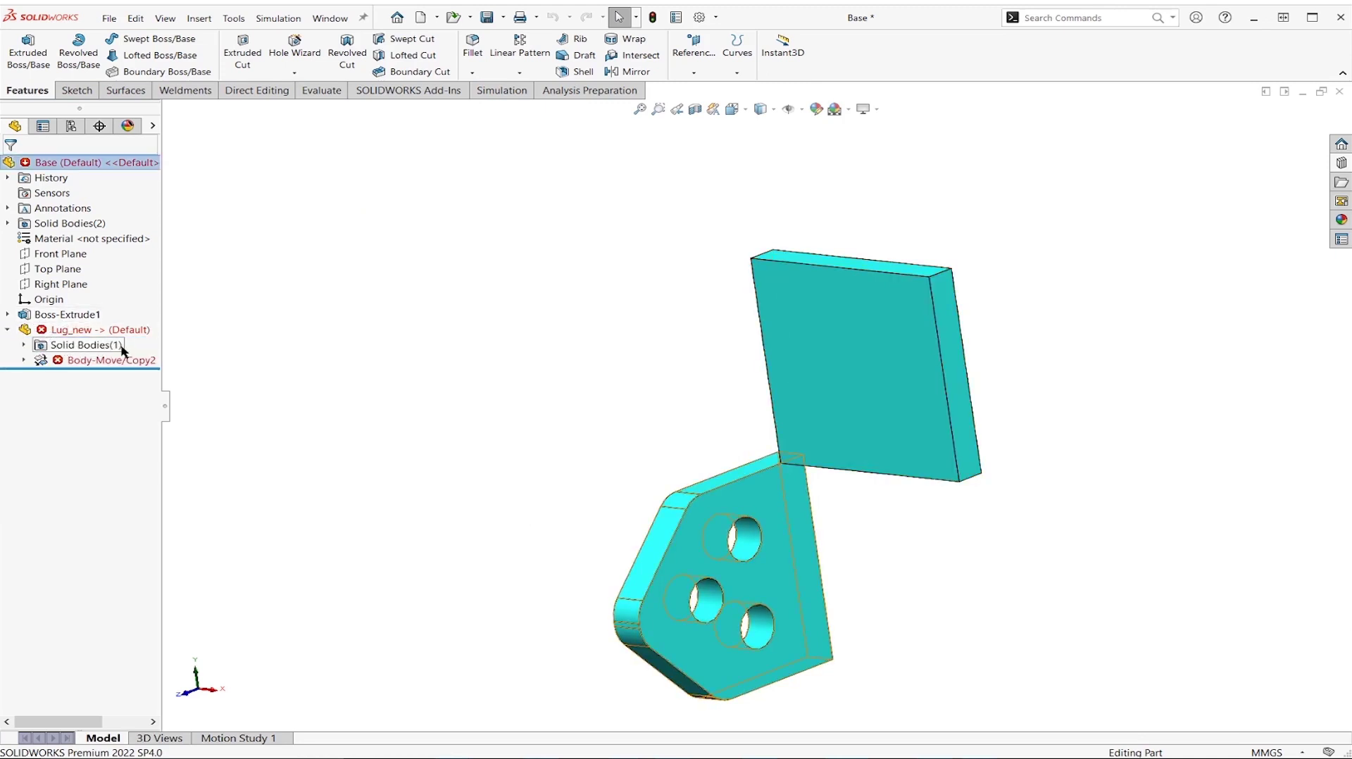
{"action": "mouse_move", "coordinate": [101, 365]}
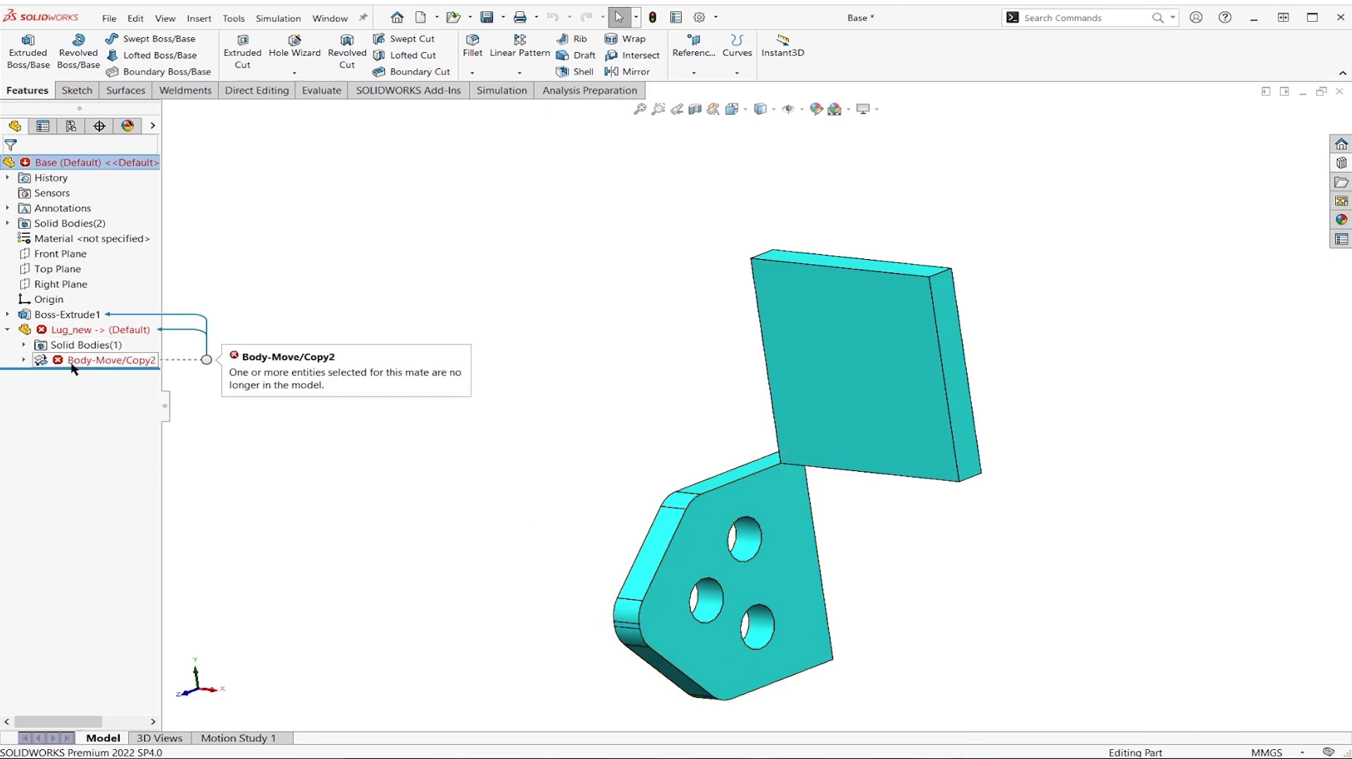
Edit Body-Move/Copy2 and try re-adding Coincident2 to the plate's side face, which fails on missing entities.
{"action": "right_click", "coordinate": [112, 366]}
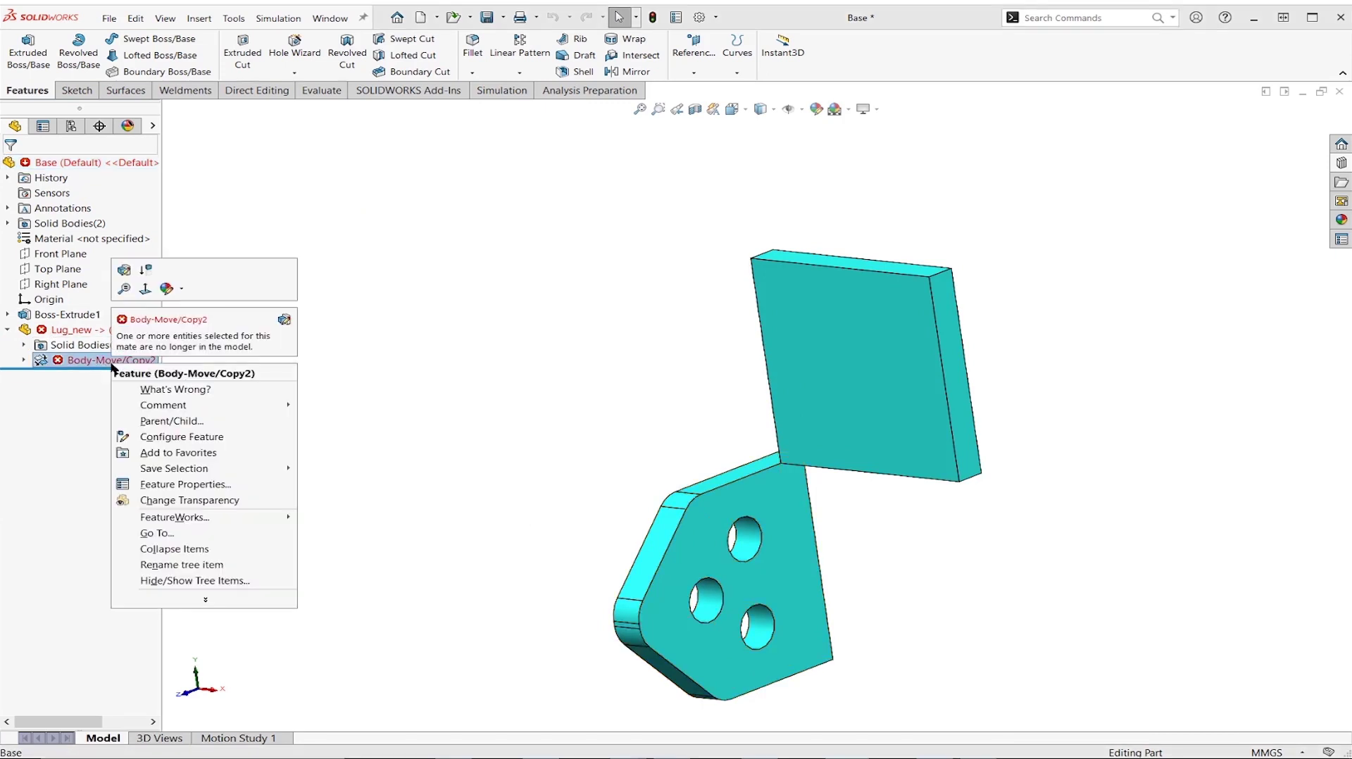
{"action": "left_click", "coordinate": [125, 270]}
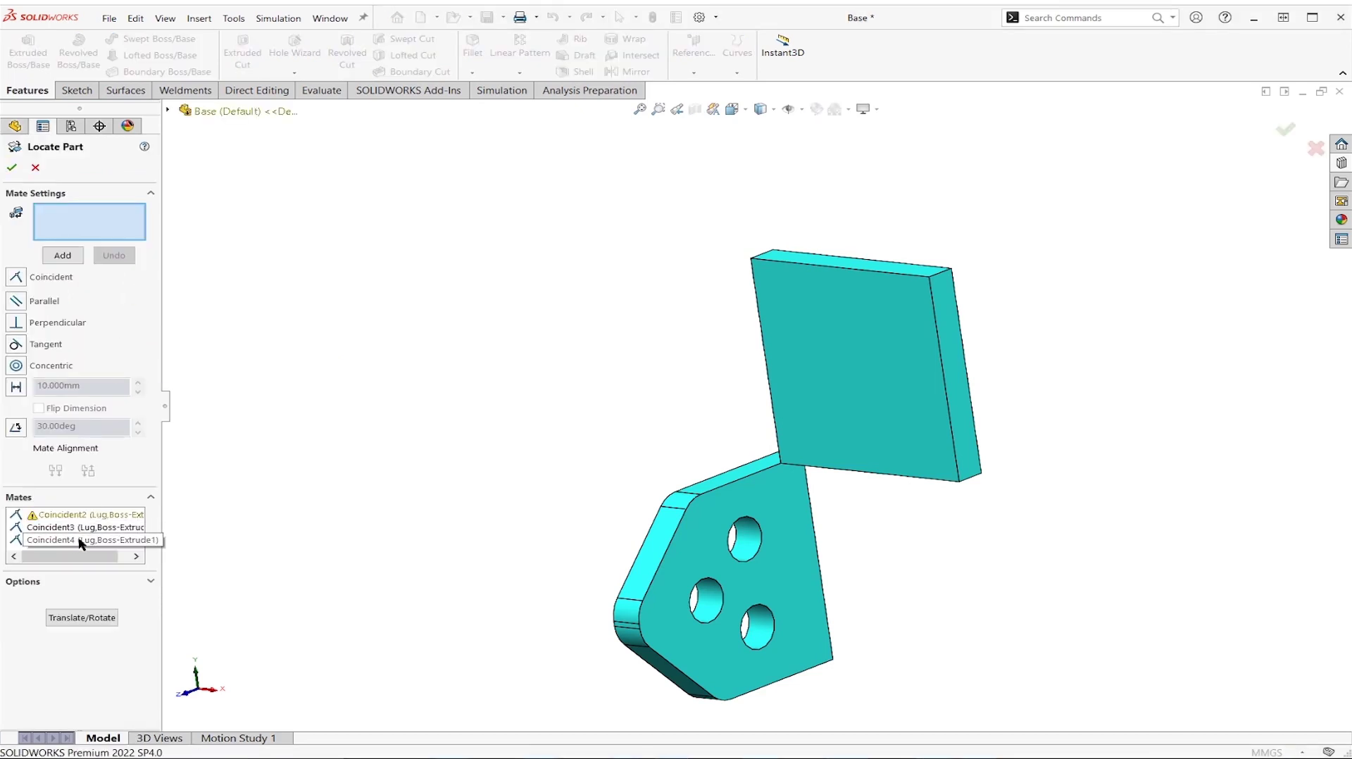
{"action": "left_click", "coordinate": [90, 523]}
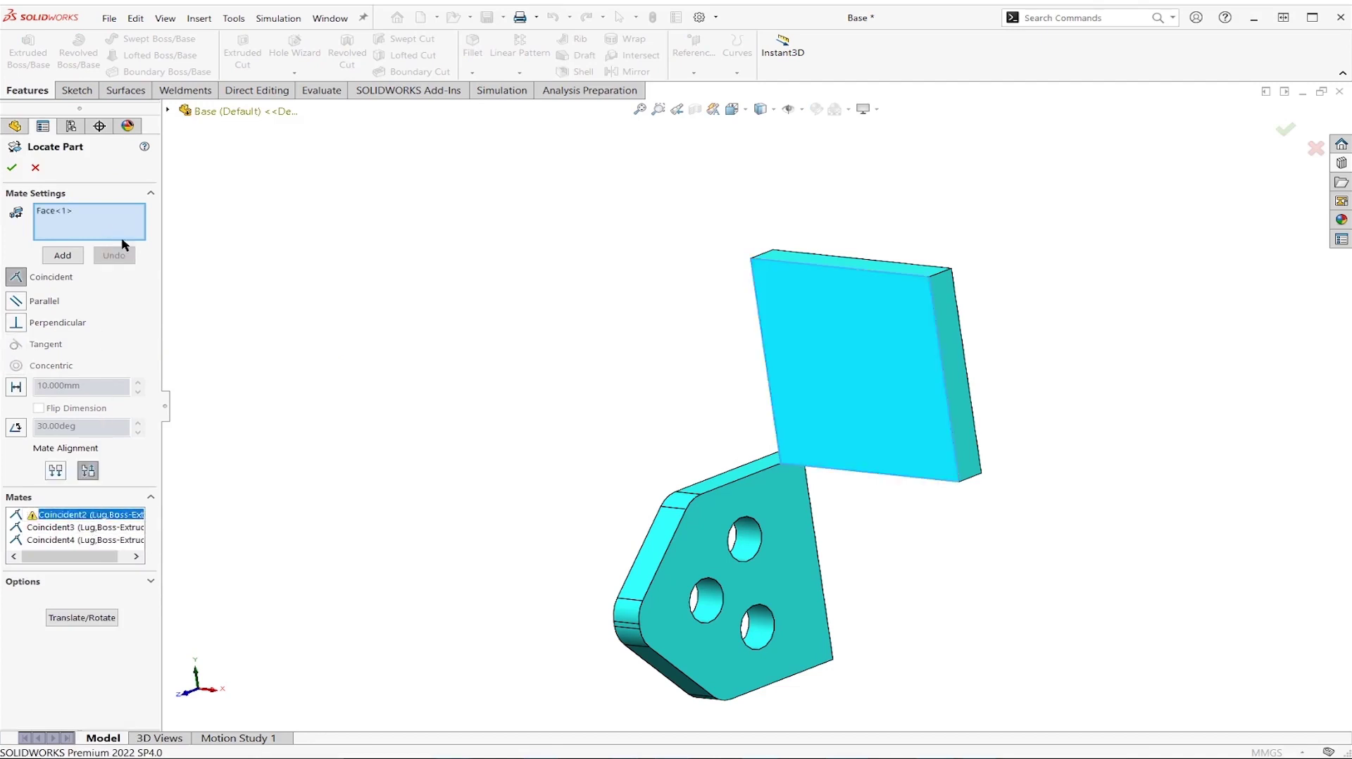
{"action": "middle_click_drag", "start_coordinate": [850, 537], "coordinate": [813, 532]}
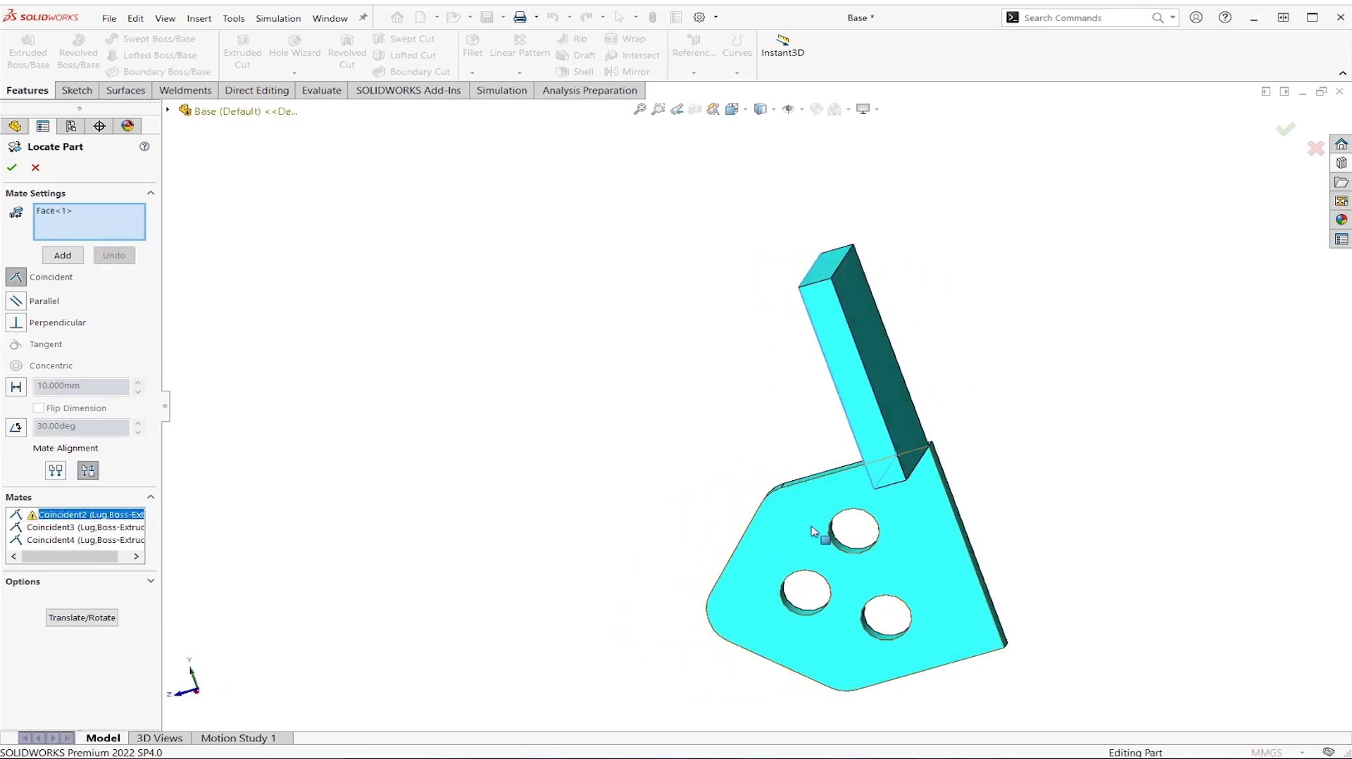
{"action": "left_click", "coordinate": [944, 478]}
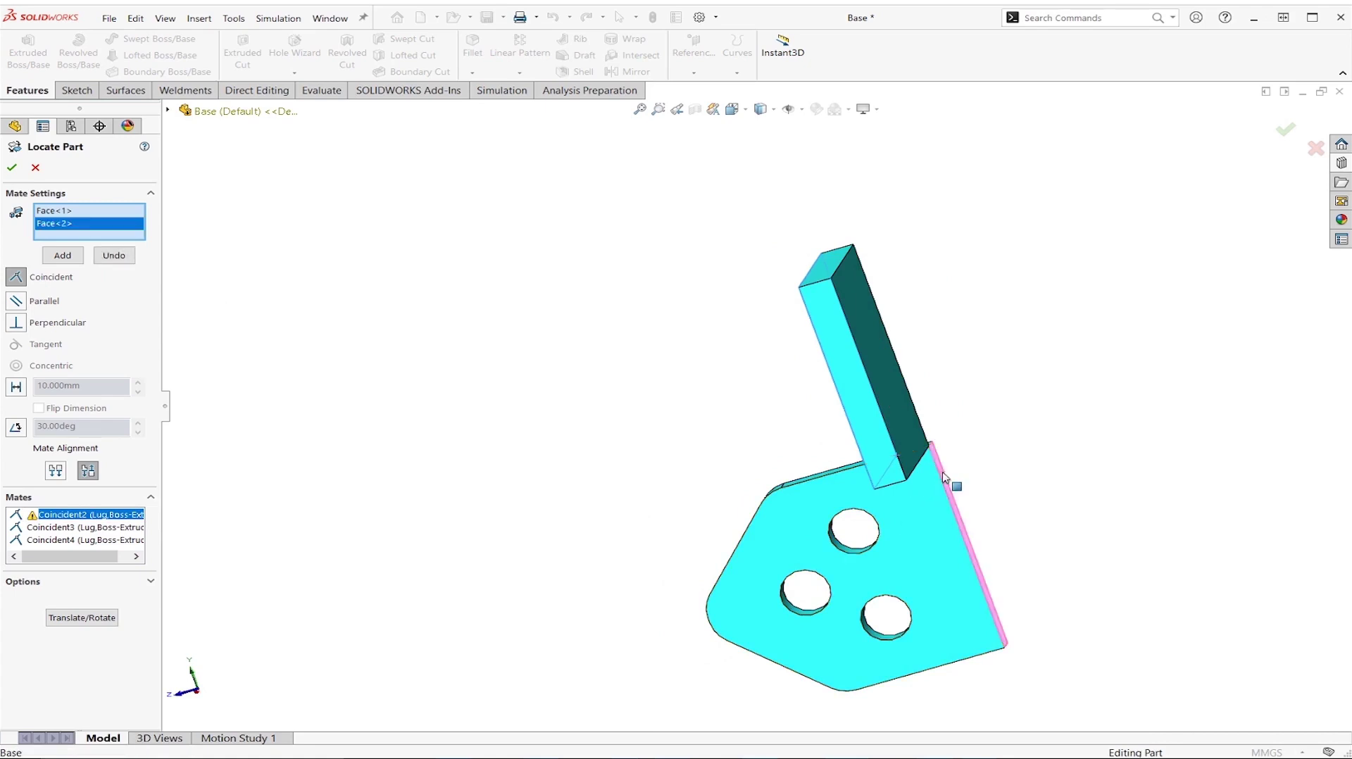
{"action": "left_click", "coordinate": [62, 256]}
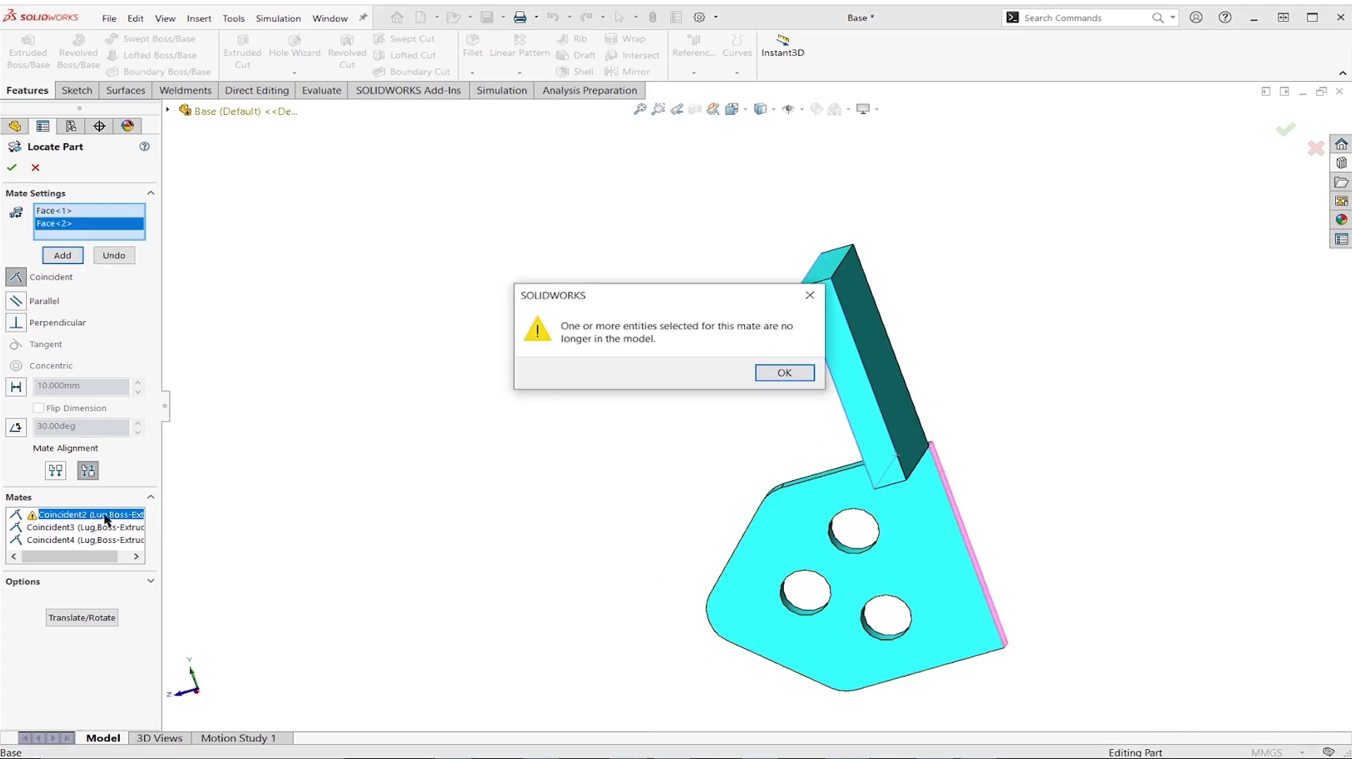
{"action": "left_click", "coordinate": [776, 374]}
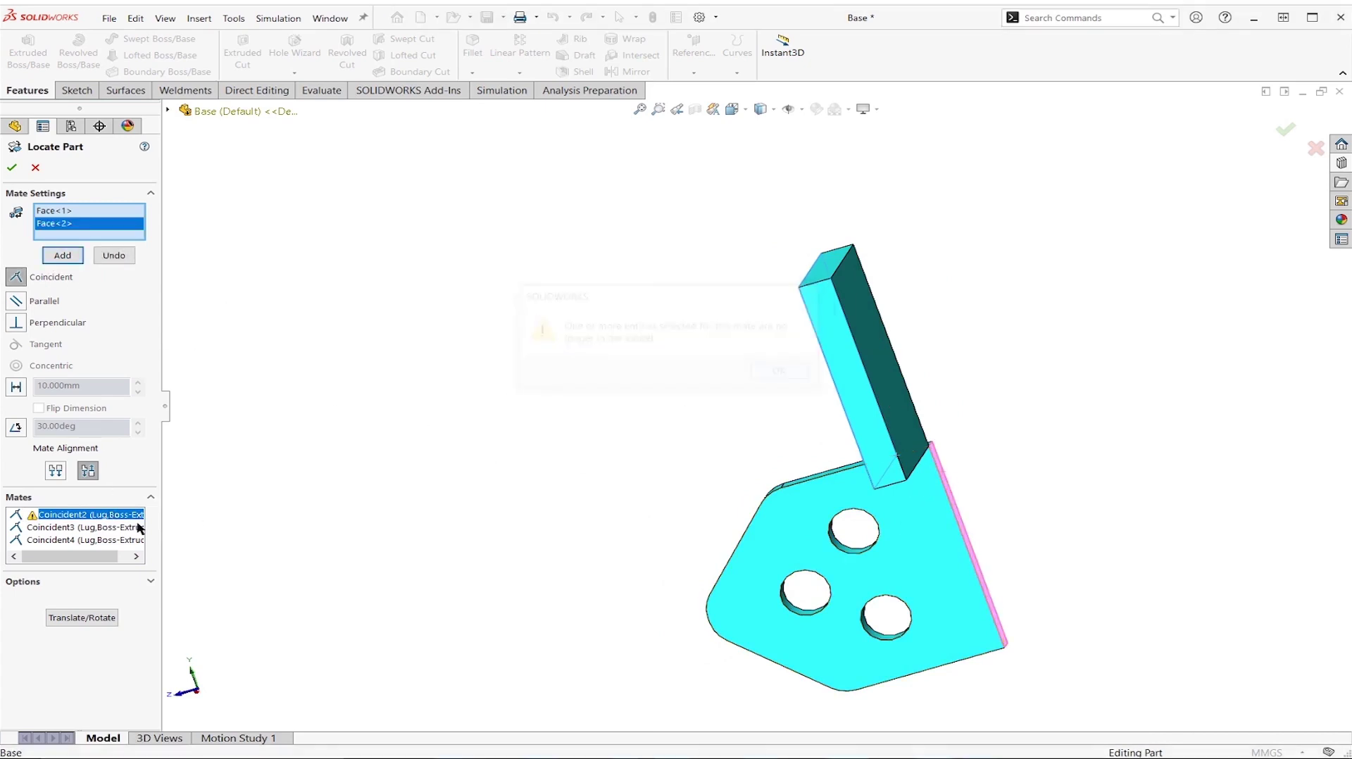
Delete the broken Coincident2 and Coincident3 mates.
{"action": "right_click", "coordinate": [93, 516]}
{"action": "left_click", "coordinate": [134, 525]}
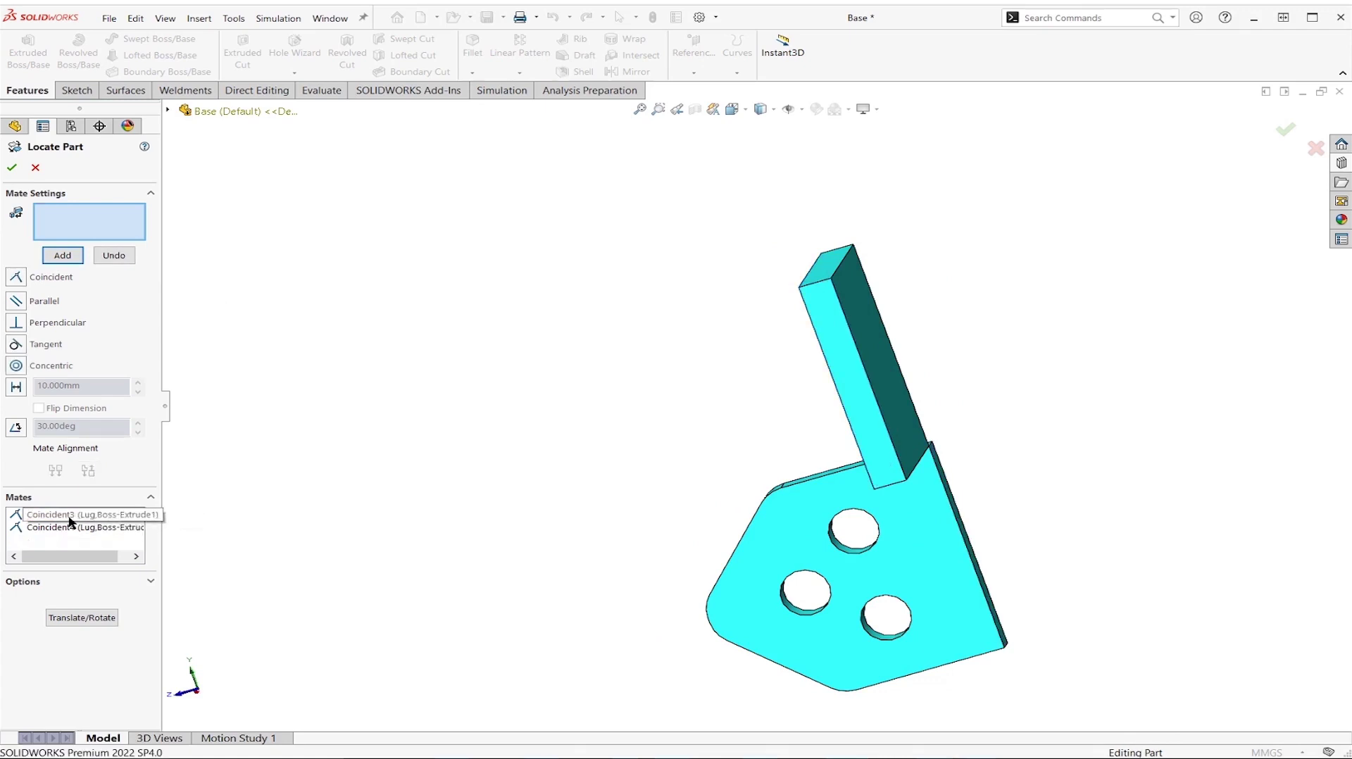
{"action": "right_click", "coordinate": [70, 520]}
{"action": "left_click", "coordinate": [112, 525]}
{"action": "right_click", "coordinate": [76, 516]}
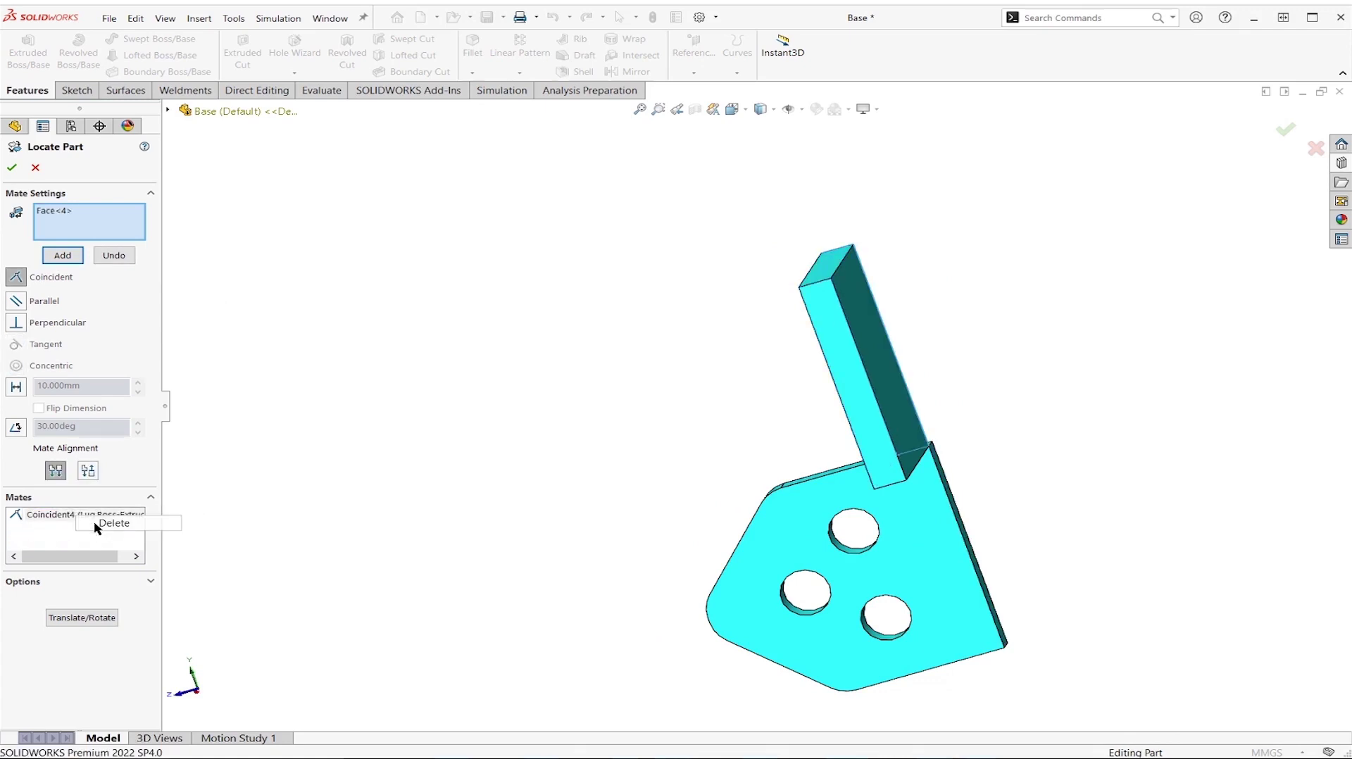
Delete Coincident4 and add Coincident5 between the plate's side face and the lug face.
{"action": "left_click", "coordinate": [96, 525]}
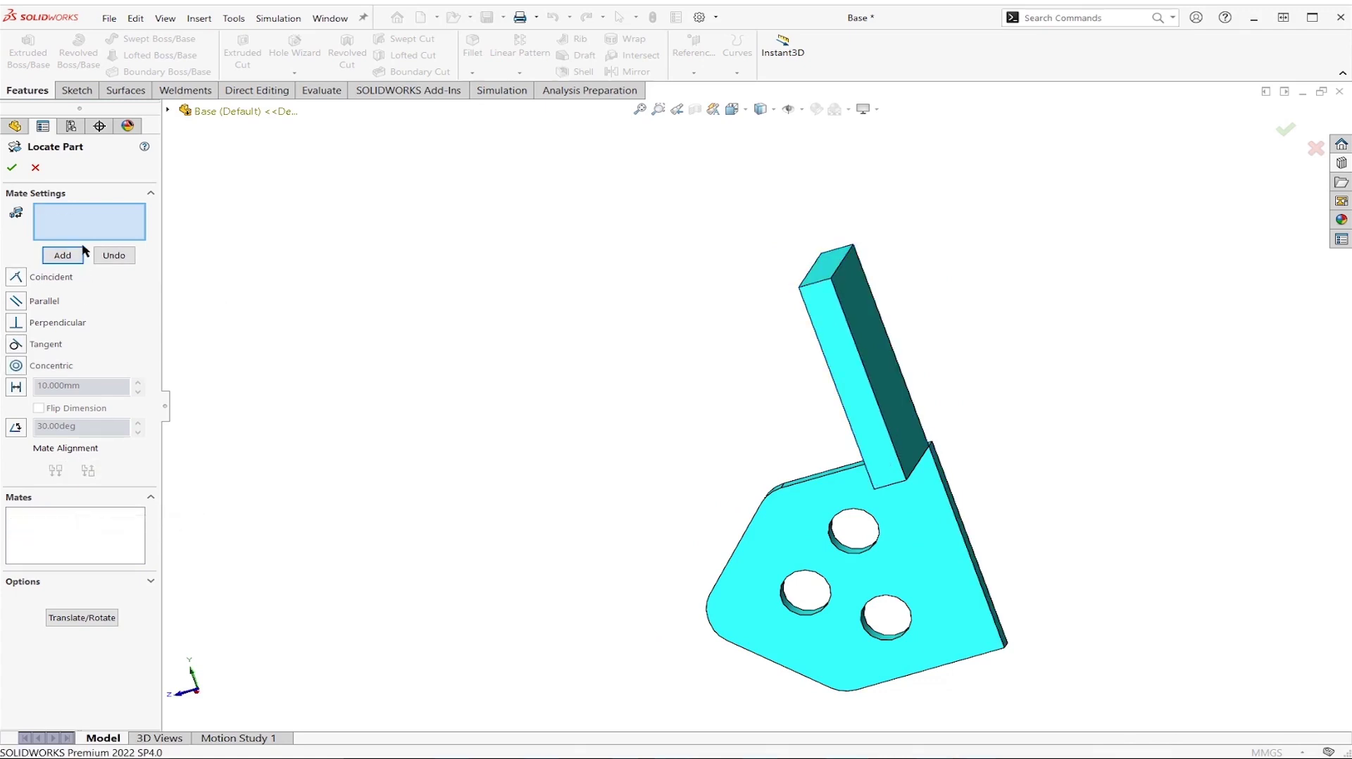
{"action": "left_click_drag", "start_coordinate": [944, 488], "coordinate": [966, 467]}
{"action": "left_click", "coordinate": [947, 493]}
{"action": "middle_click_drag", "start_coordinate": [947, 492], "coordinate": [876, 453]}
{"action": "left_click", "coordinate": [874, 450]}
{"action": "key", "text": "Return"}
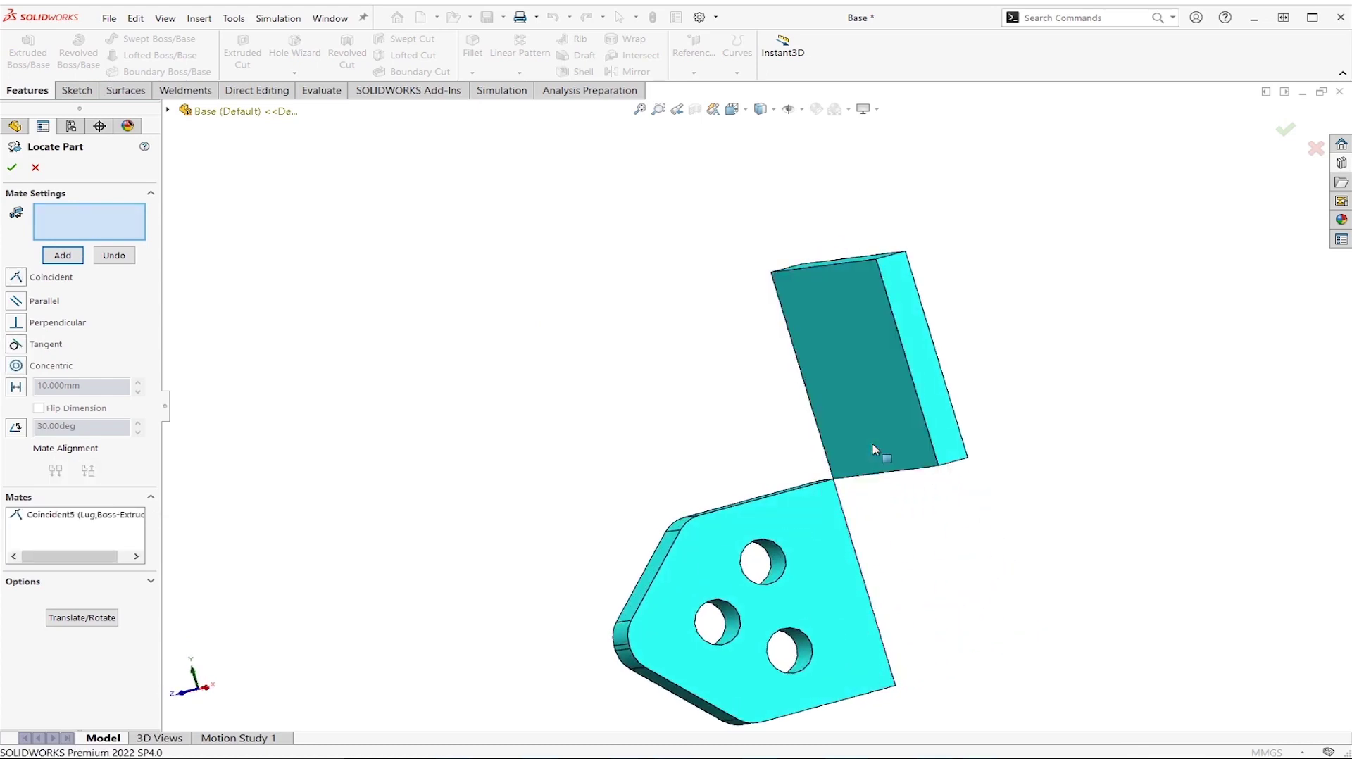
Add Coincident6 between the plate's top face and the upright plate's matching face.
{"action": "middle_click_drag", "start_coordinate": [866, 483], "coordinate": [905, 589]}
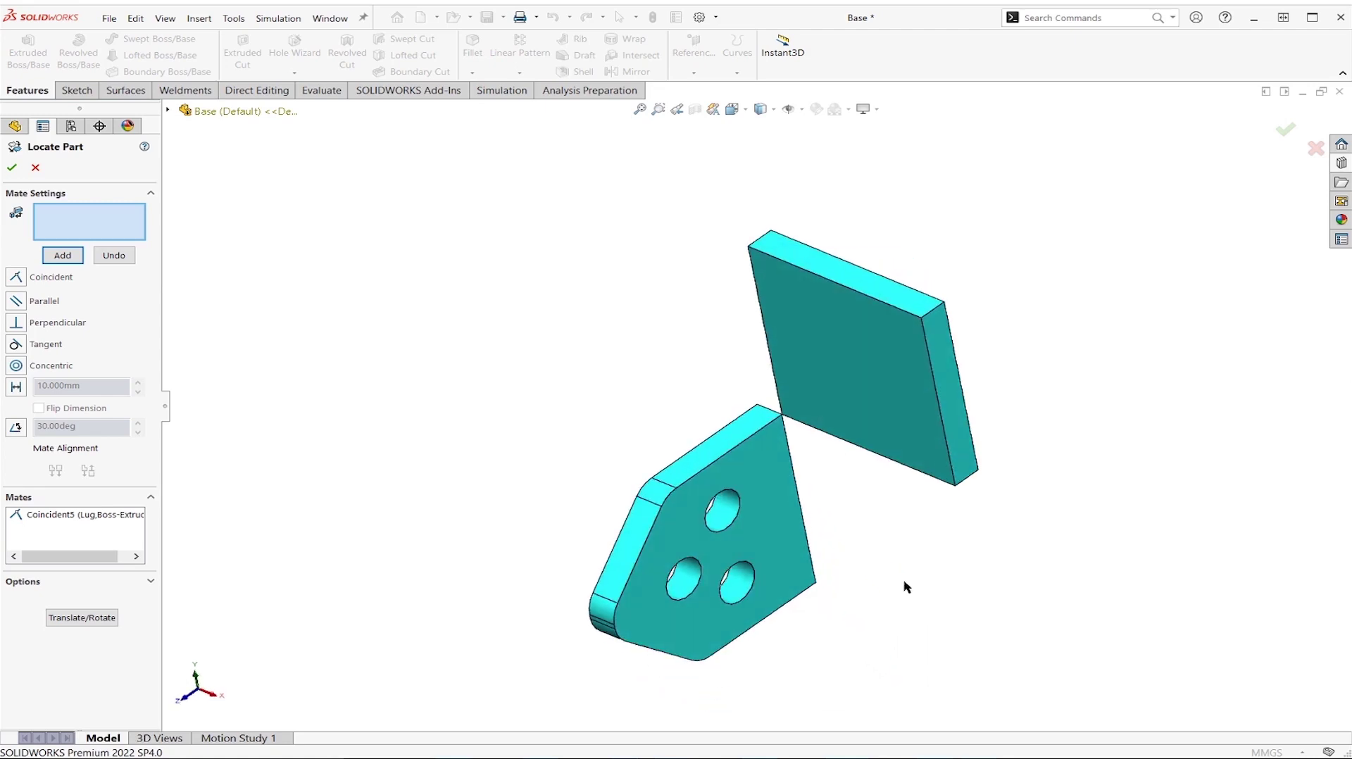
{"action": "left_click", "coordinate": [746, 423]}
{"action": "left_click", "coordinate": [807, 310]}
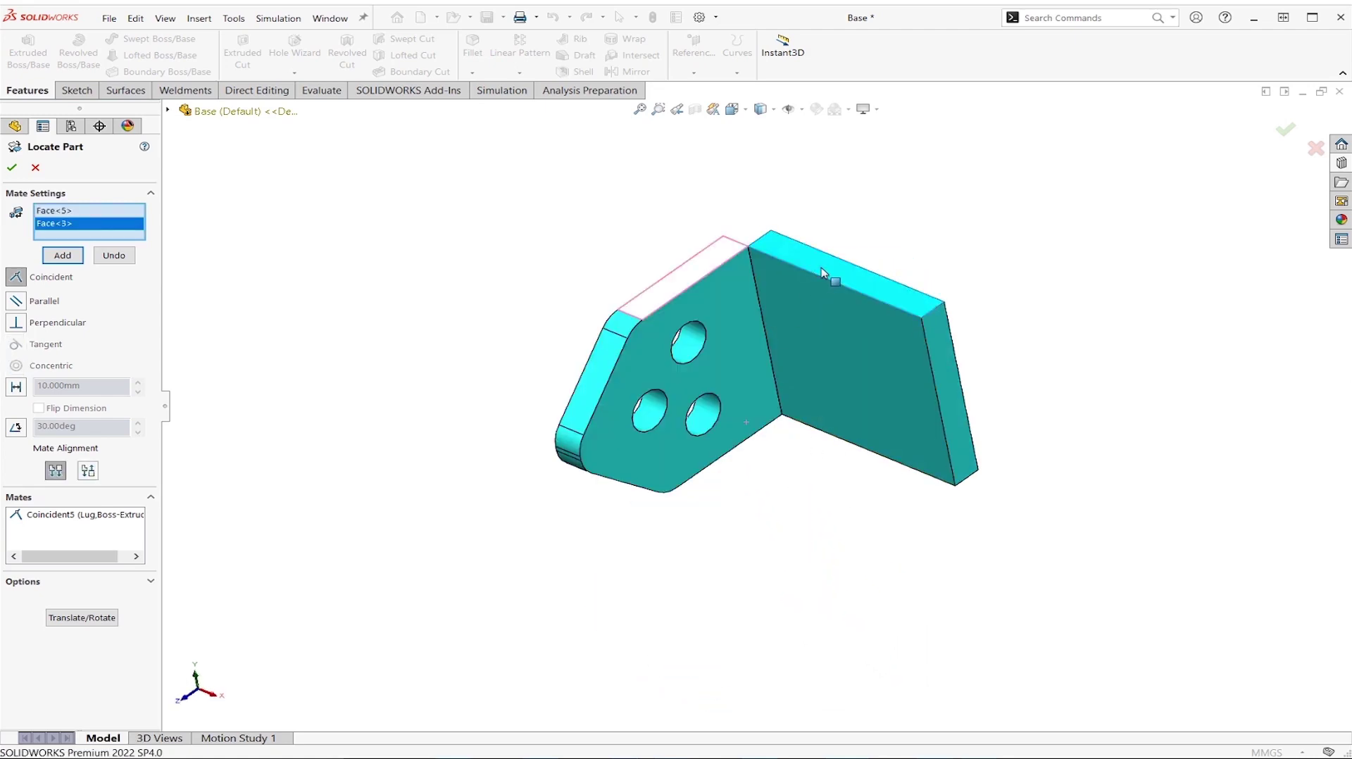
{"action": "key", "text": "Return"}
Add Coincident7 between the lug's flat face and the base's top edge face, then accept Body-Move/Copy2.
{"action": "middle_click_drag", "start_coordinate": [806, 310], "coordinate": [687, 296]}
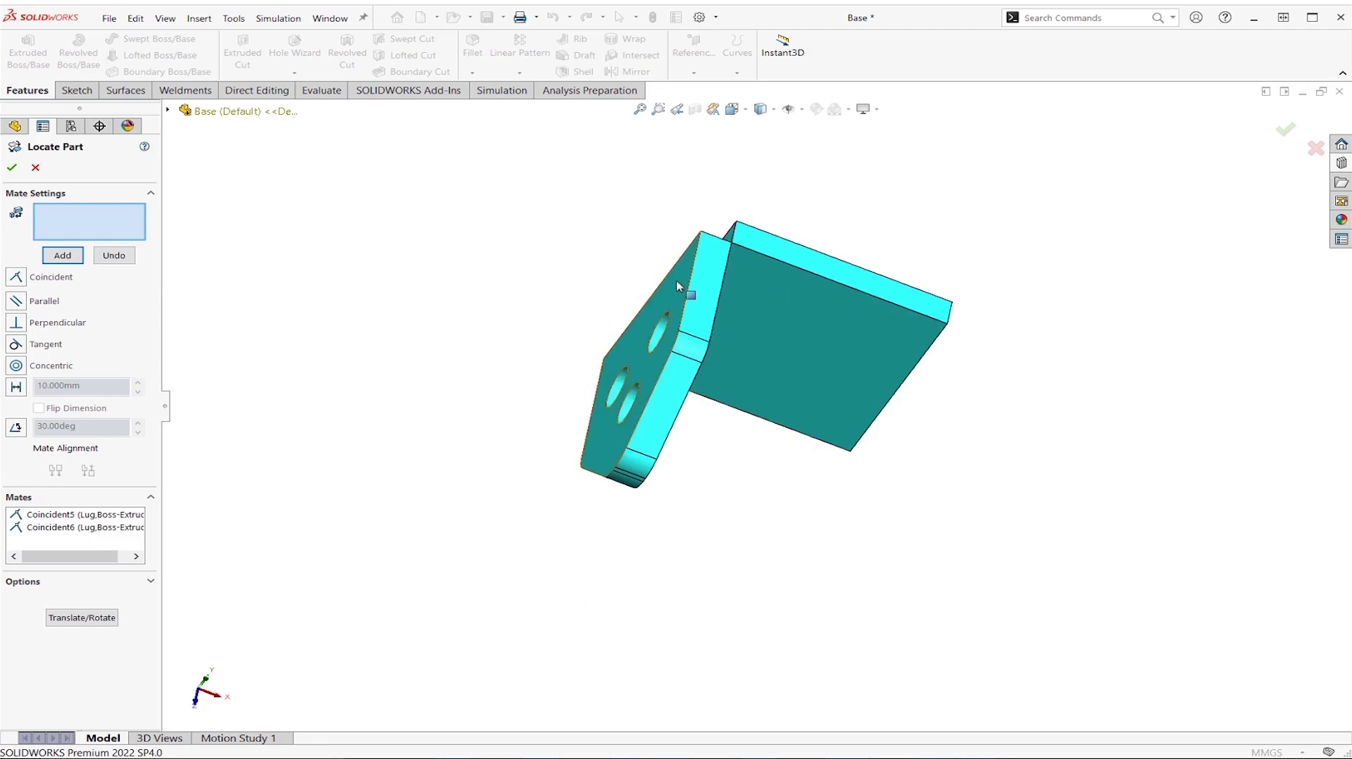
{"action": "left_click", "coordinate": [683, 290]}
{"action": "left_click", "coordinate": [725, 248]}
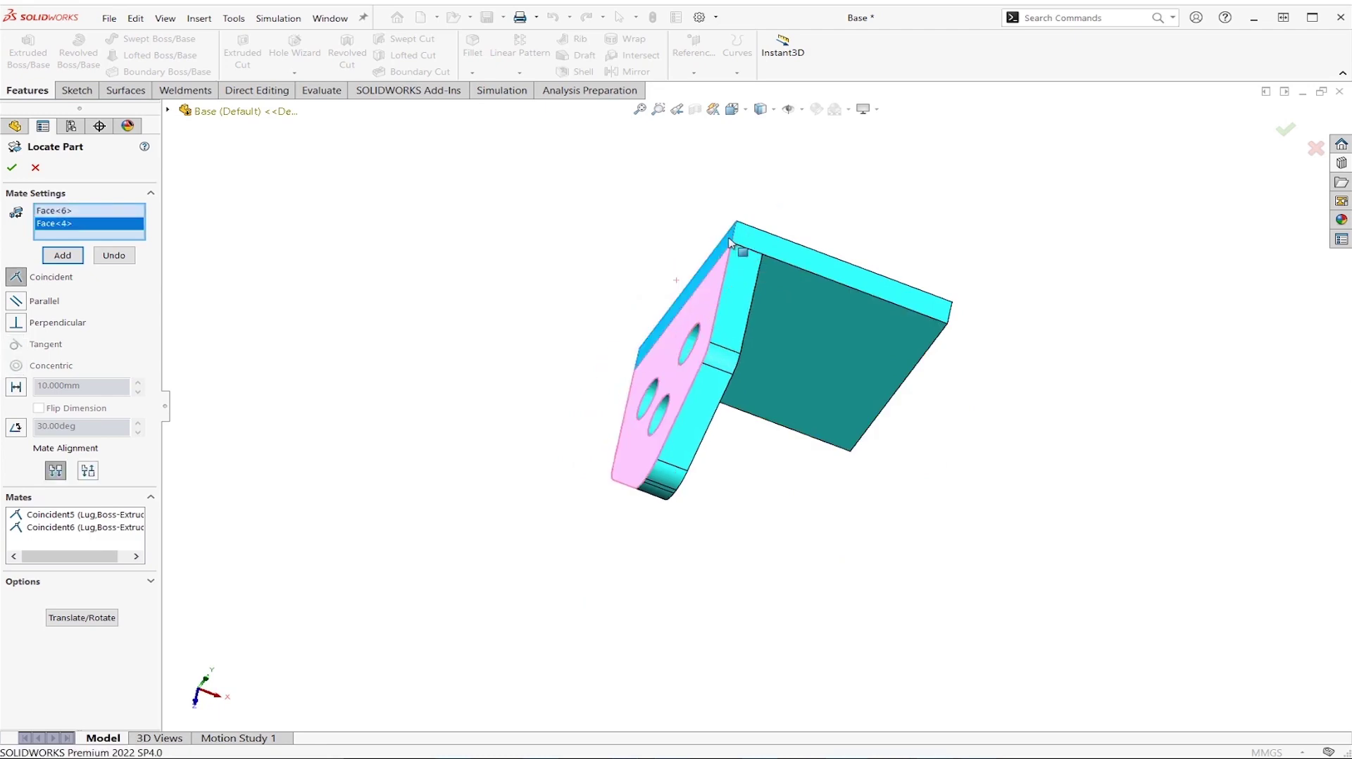
{"action": "key", "text": "Return"}
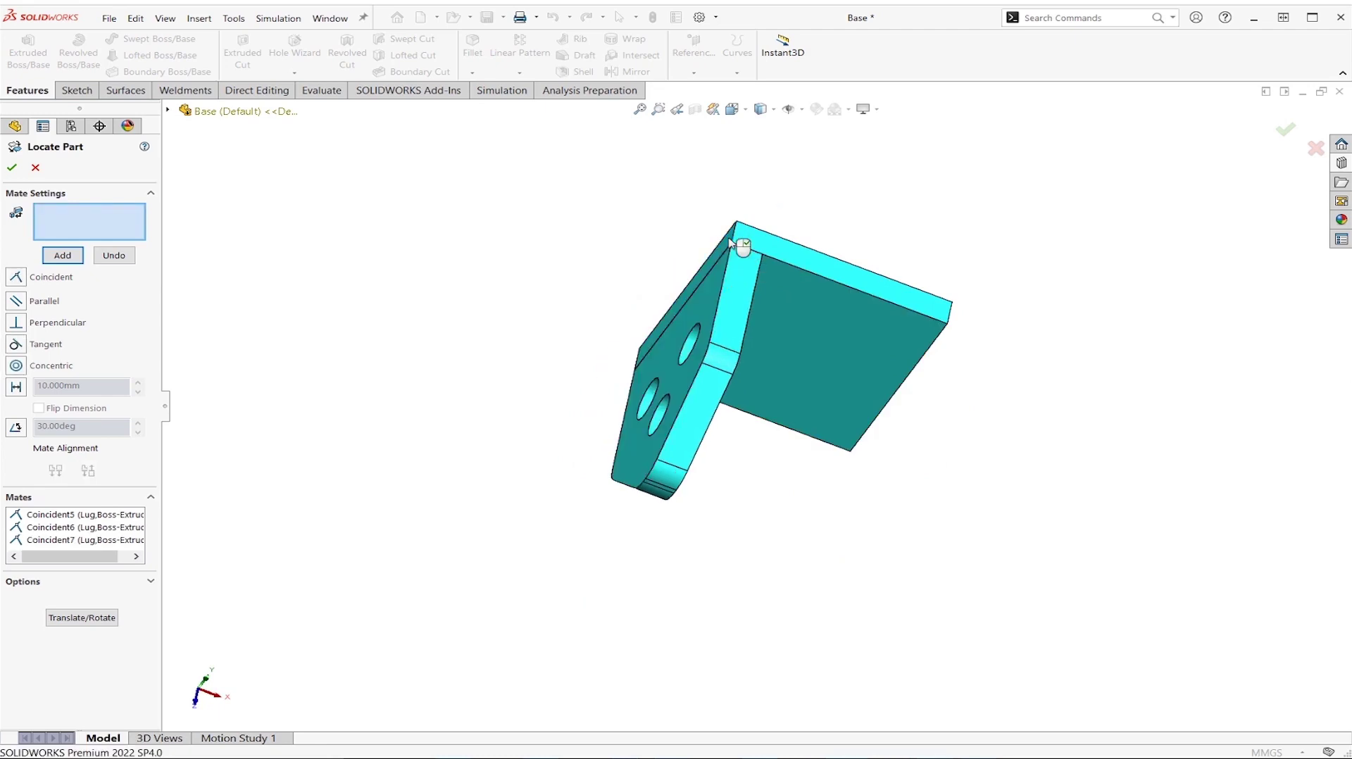
{"action": "left_click", "coordinate": [12, 167]}
{"action": "middle_click_drag", "start_coordinate": [633, 481], "coordinate": [770, 311]}
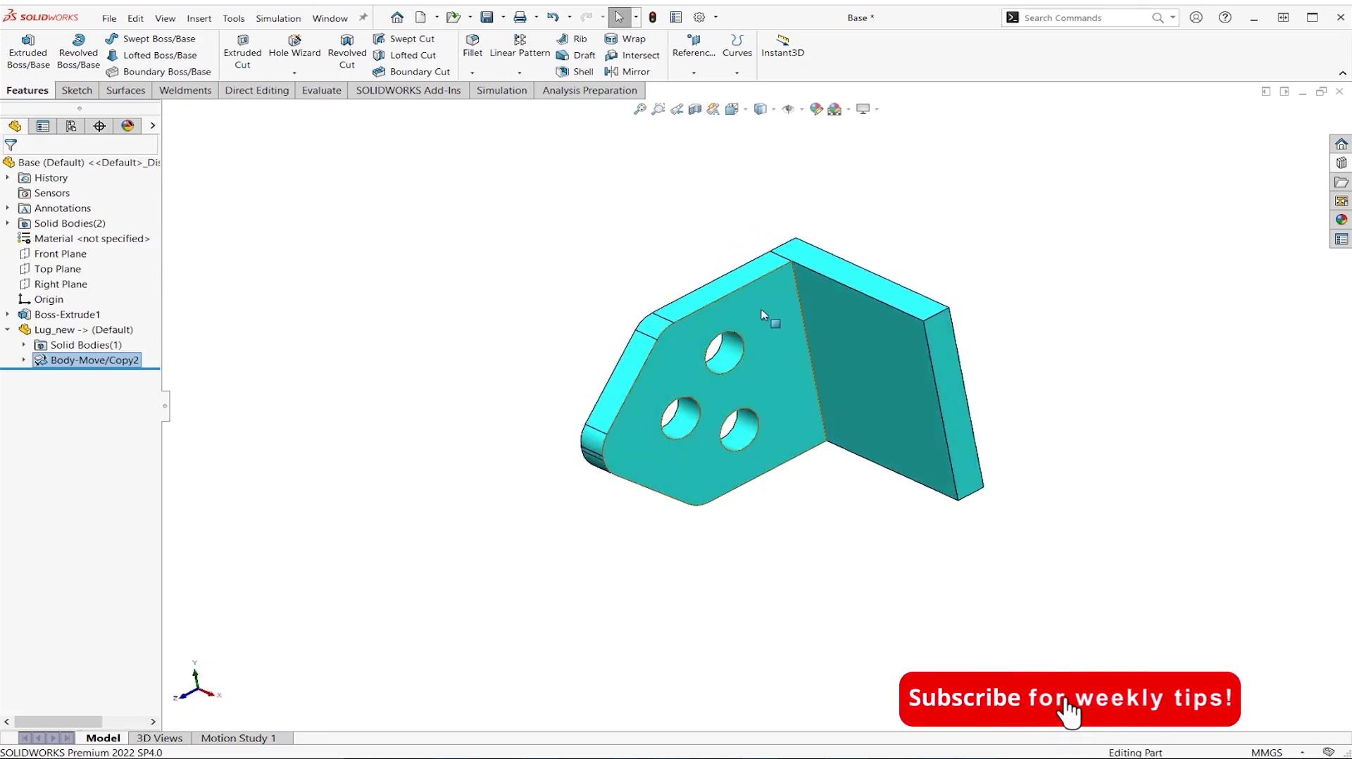